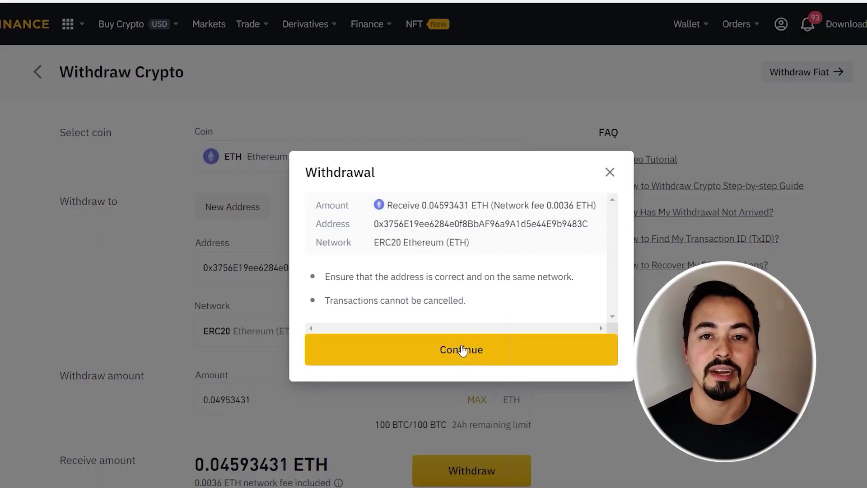
- Confirm the Binance ETH withdrawal and deposit 0.02 ETH to Optimistic Ethereum
left_click(462, 350)
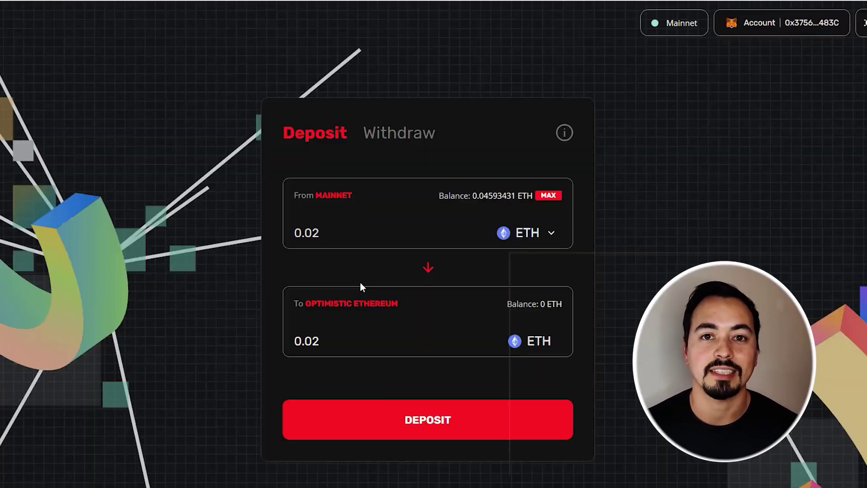
left_click(418, 421)
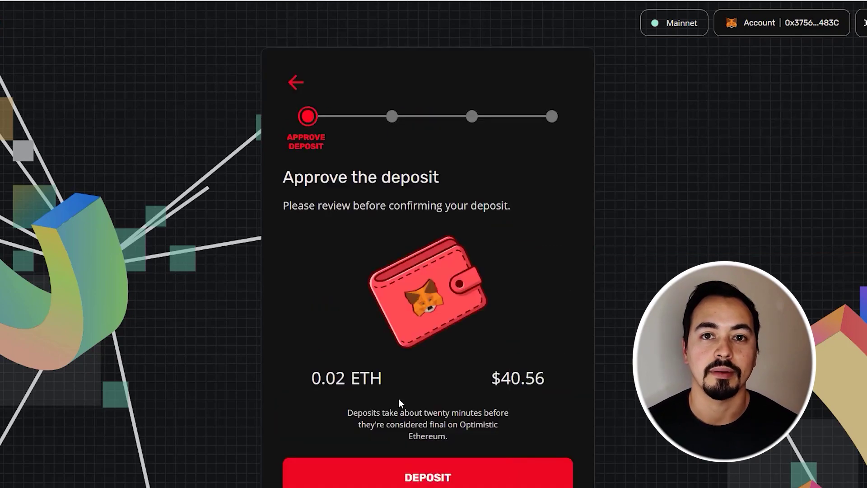
left_click(446, 477)
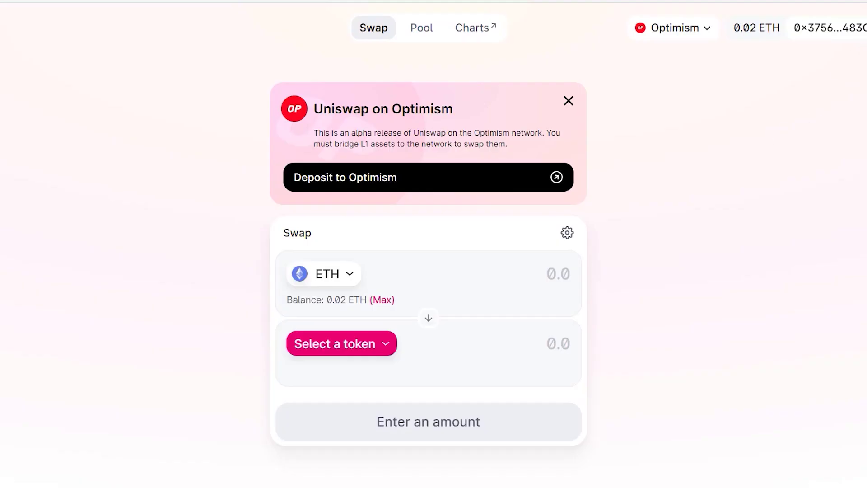
- Swap 0.01 ETH for WBTC on Uniswap, then scroll through the Celsius interest rate lists
type("0.01")
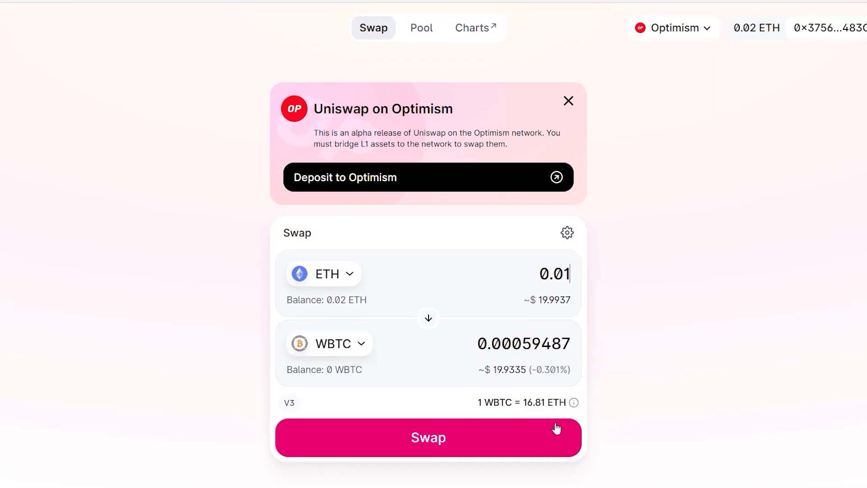
left_click(490, 440)
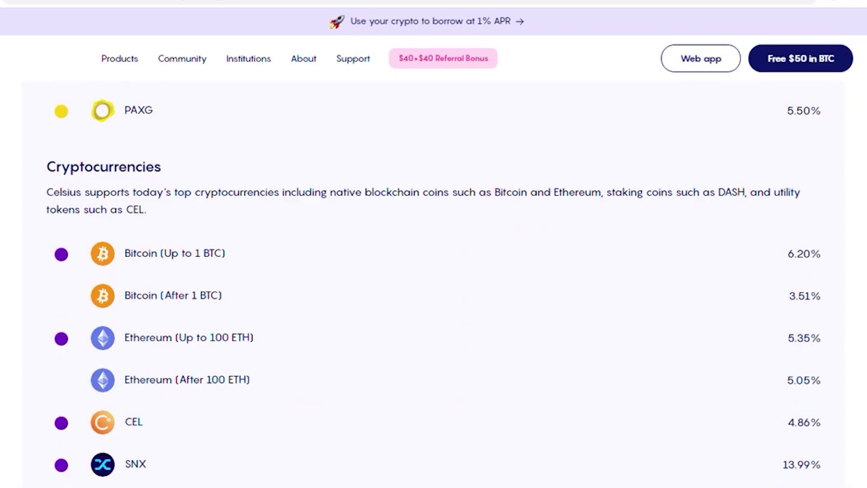
scroll(433, 284, "down", 3)
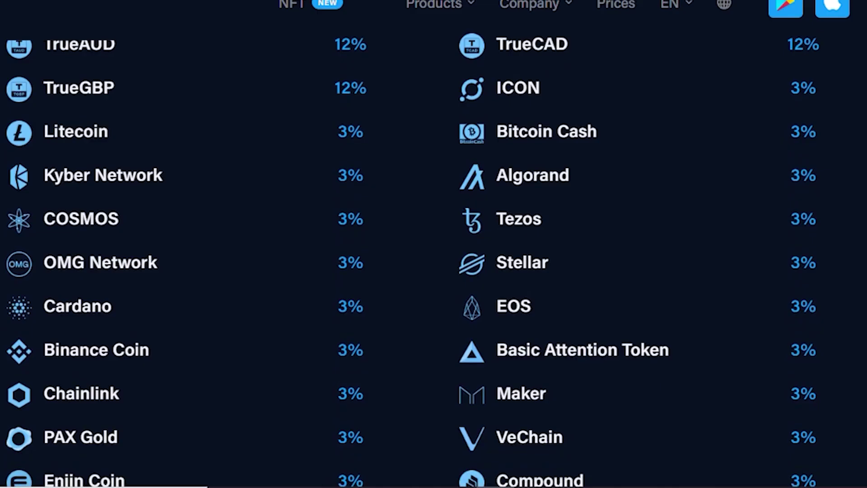
scroll(434, 258, "down", 3)
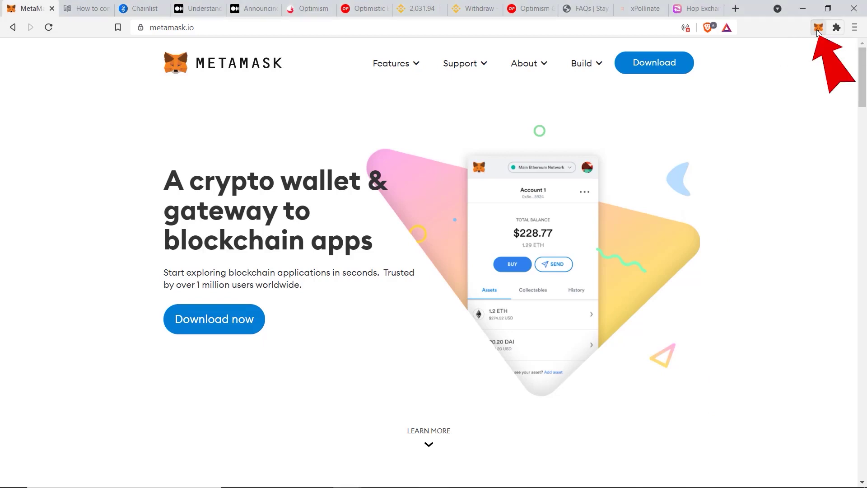
- Expand the MetaMask wallet from the extension popup into a full browser tab
left_click(818, 28)
left_click(815, 95)
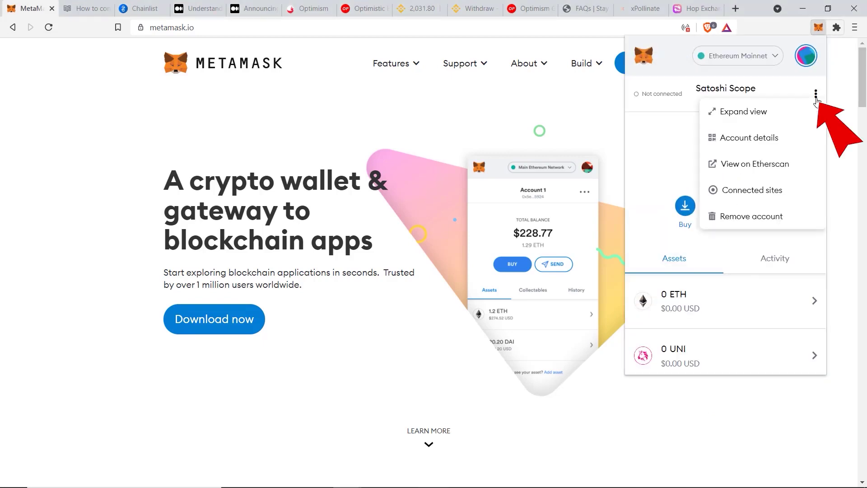
left_click(752, 113)
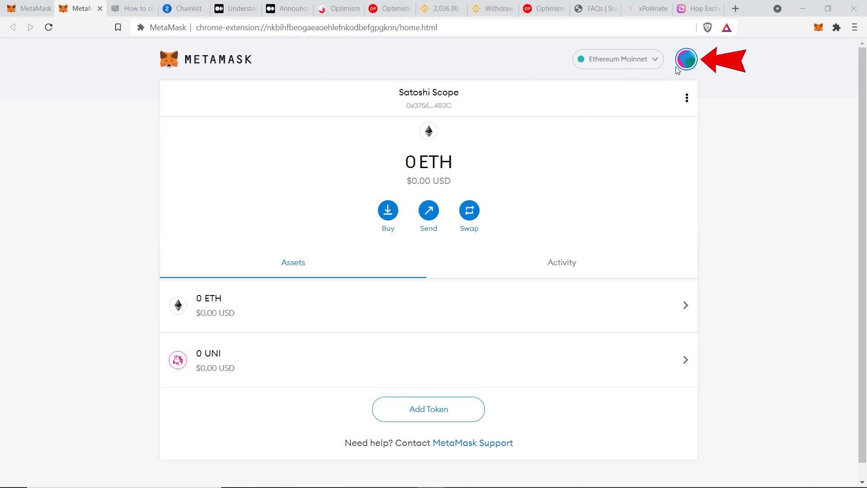
- Start creating a new account, then bring up the Import Account form for a private key
left_click(693, 66)
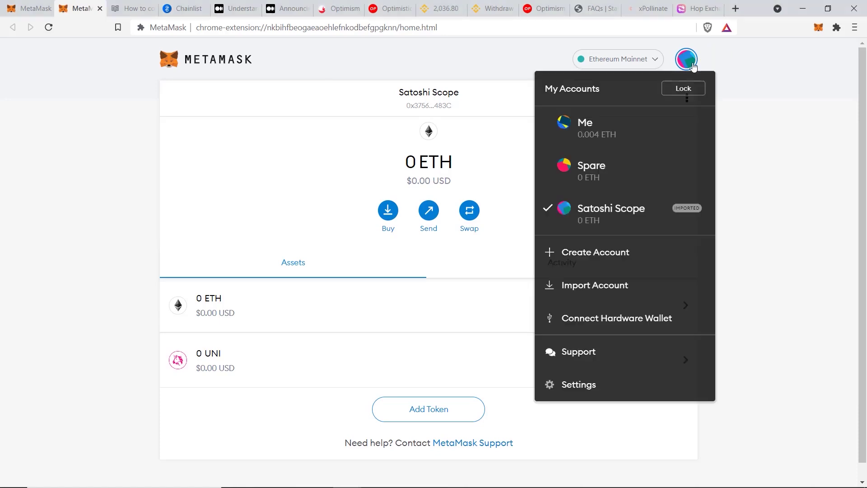
left_click(600, 256)
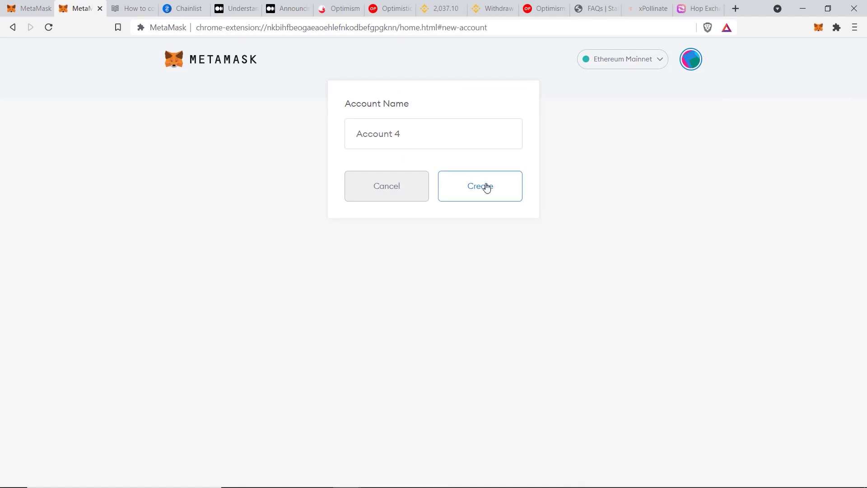
left_click(693, 65)
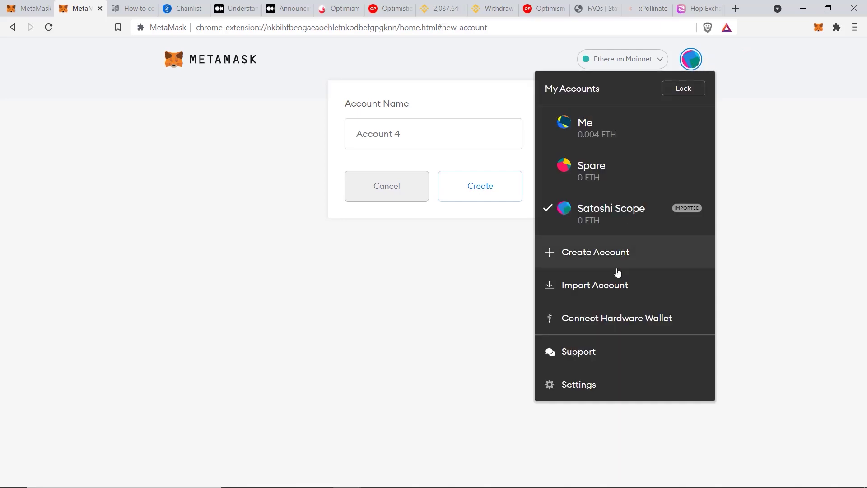
left_click(613, 290)
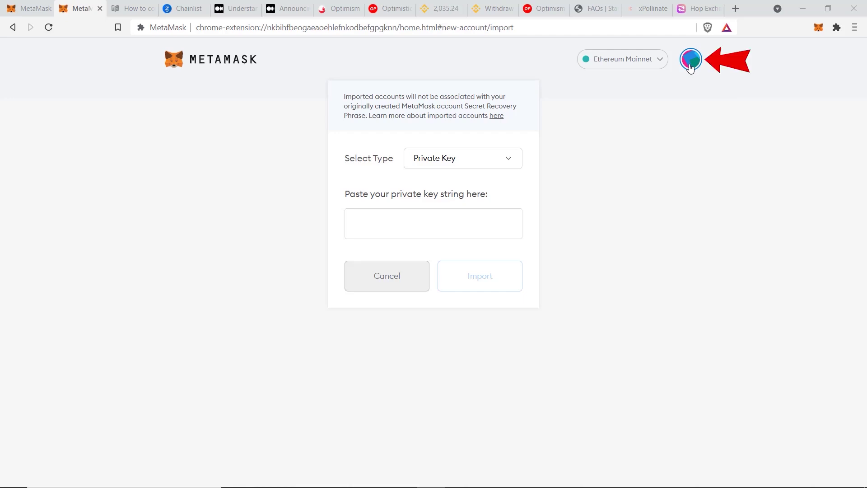
- View the Ledger and then Trezor hardware wallet setup steps, then return to the wallet home
left_click(690, 67)
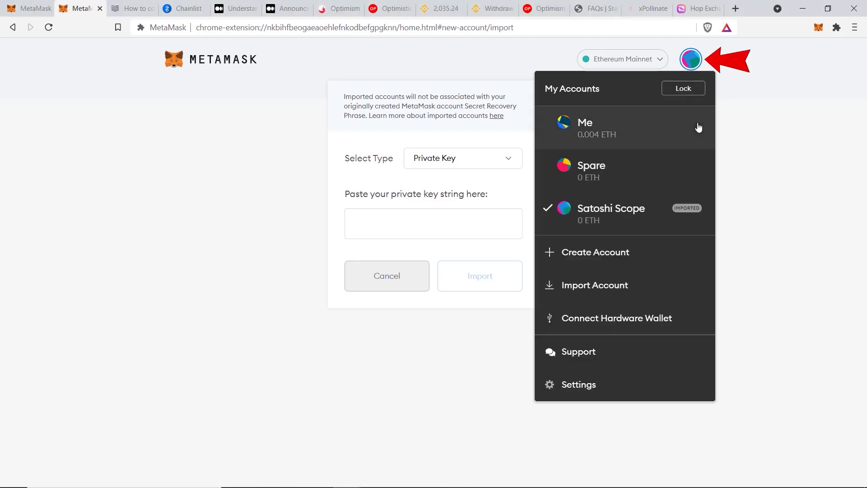
left_click(631, 327)
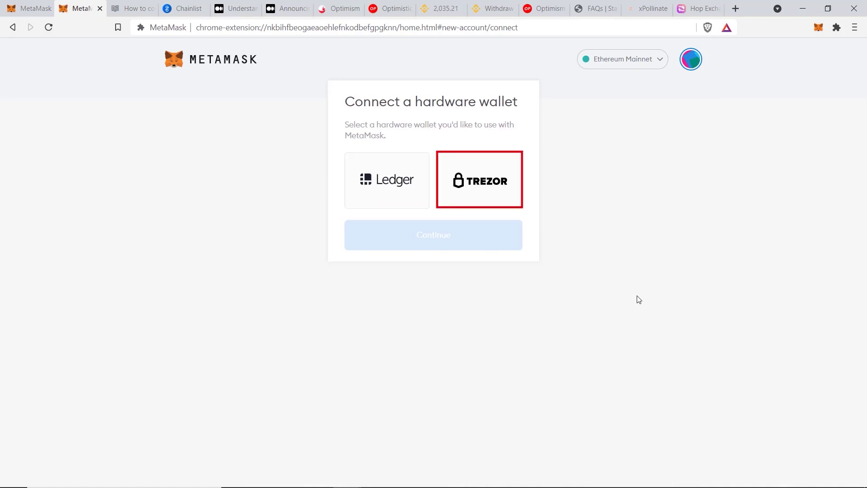
left_click(402, 190)
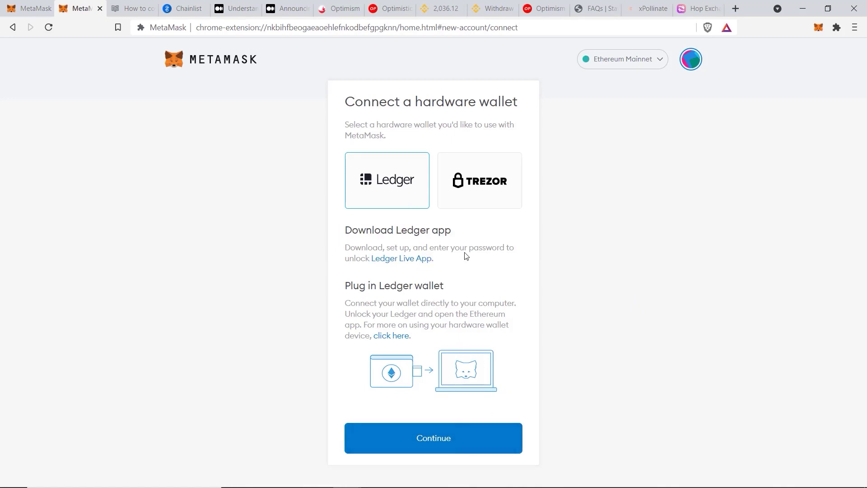
left_click(475, 183)
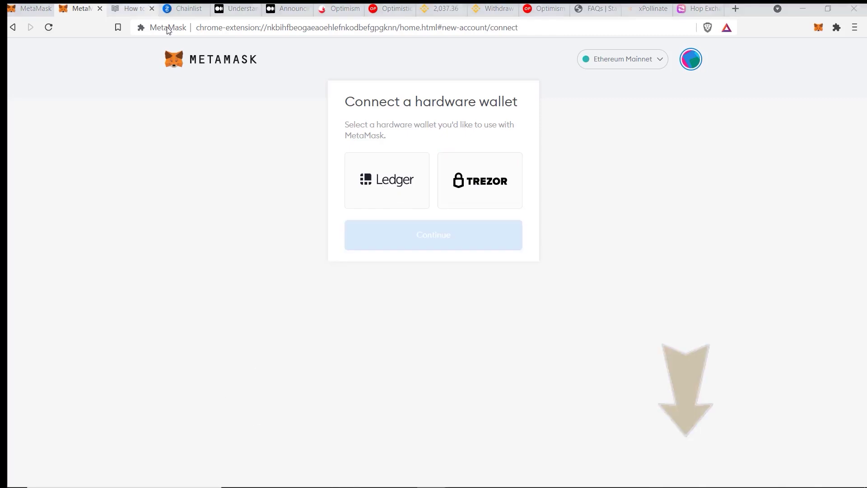
left_click(177, 59)
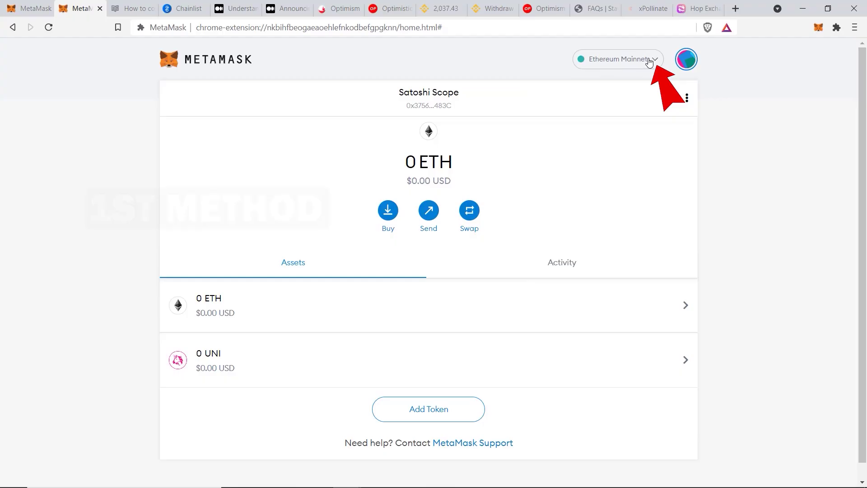
- Open the empty Custom RPC network form, then switch to Uniswap's Optimism help article
left_click(632, 59)
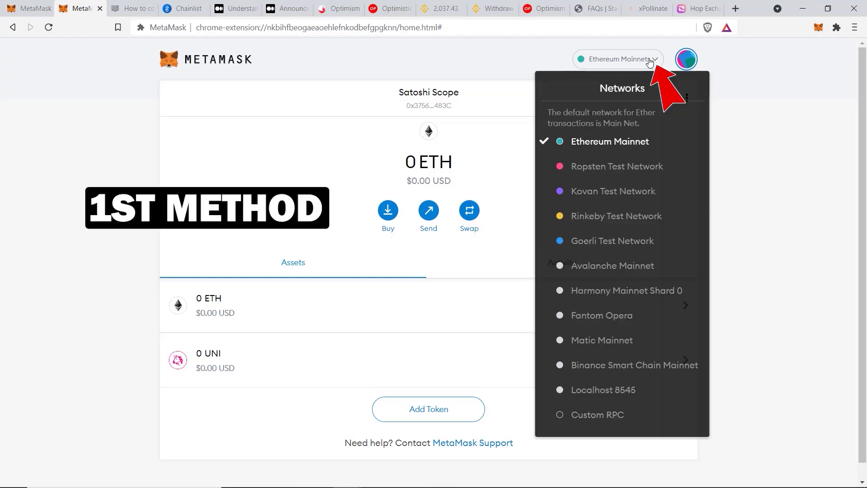
left_click(607, 417)
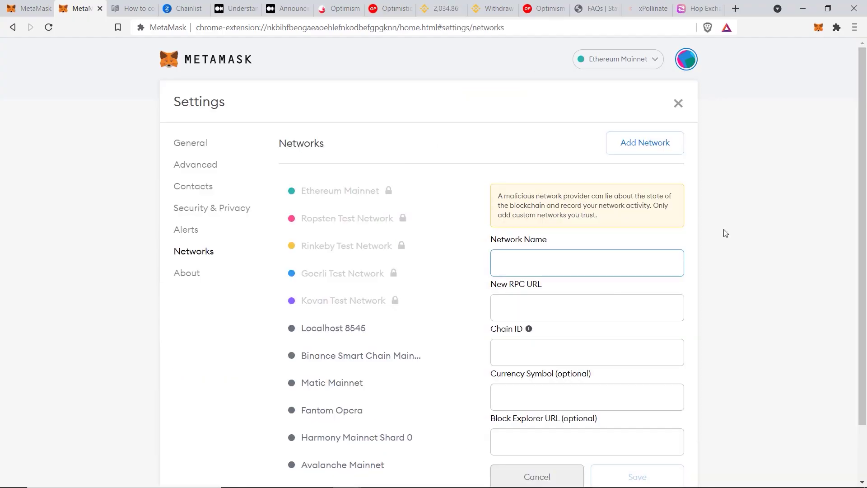
left_click(135, 8)
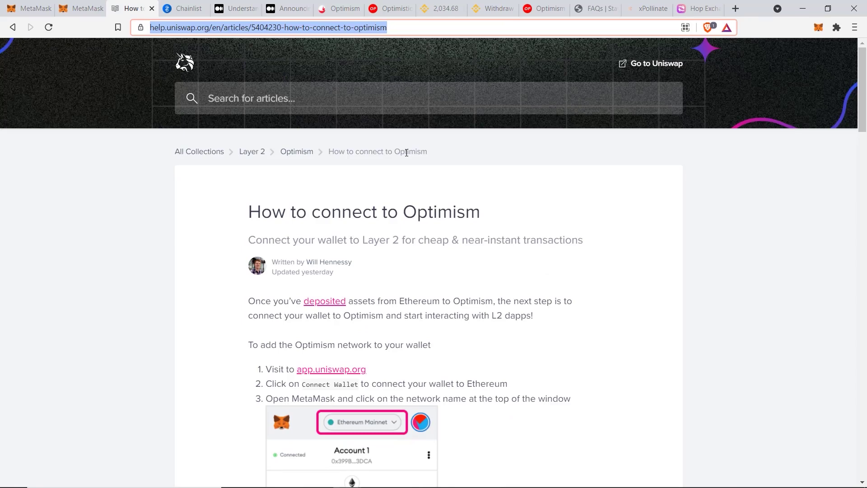
scroll(465, 199, "down", 15)
scroll(464, 199, "down", 3)
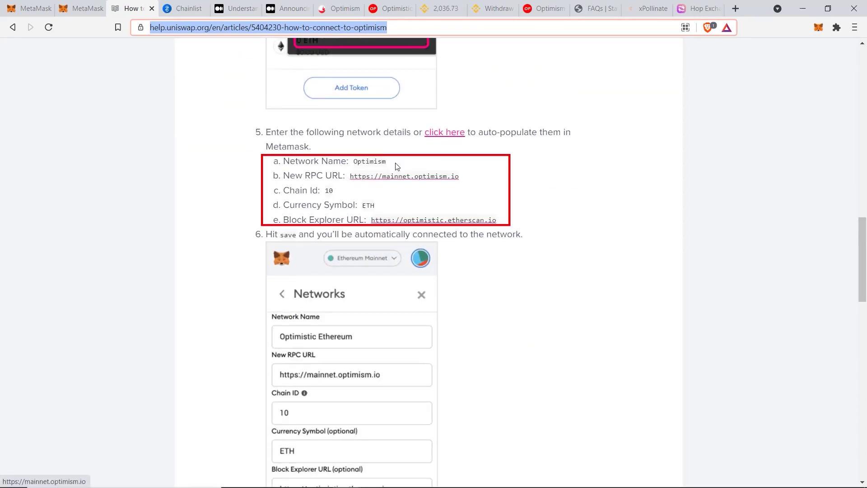
- Save the Optimism network with chain ID 10 in MetaMask
key("ctrl+shift+Tab")
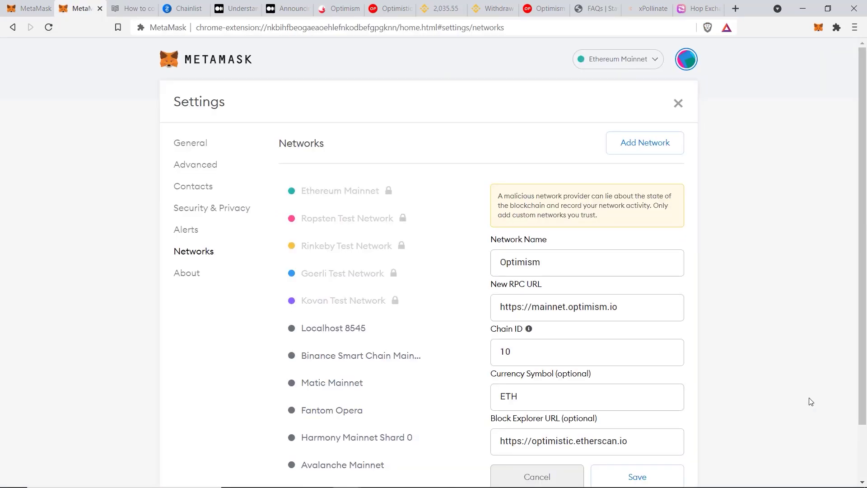
left_click(641, 475)
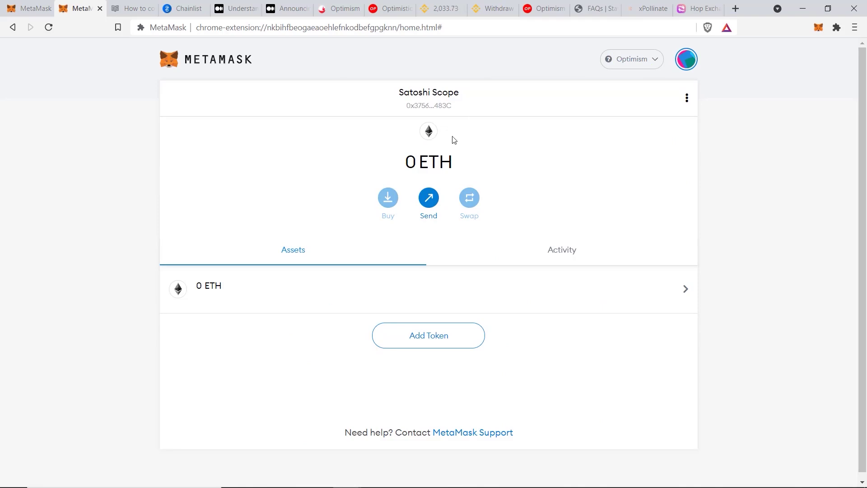
left_click(640, 57)
left_click(592, 438)
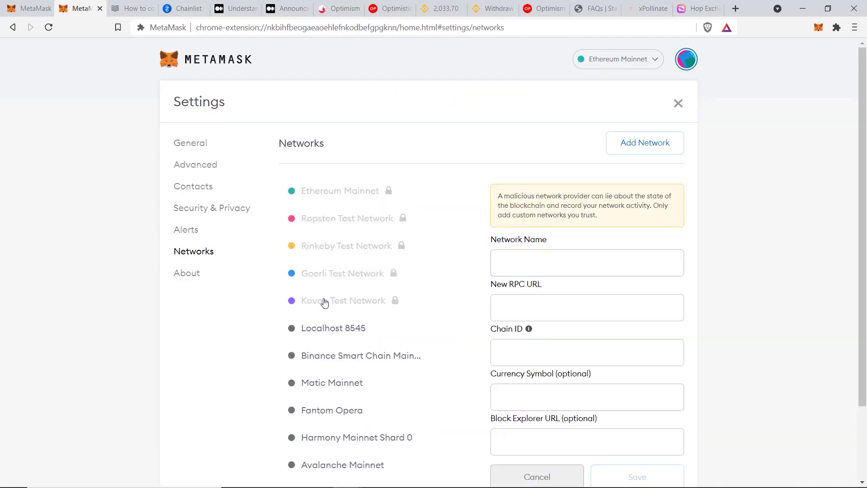
- Delete the saved Optimism network from MetaMask's network settings
scroll(329, 384, "down", 2)
left_click(329, 402)
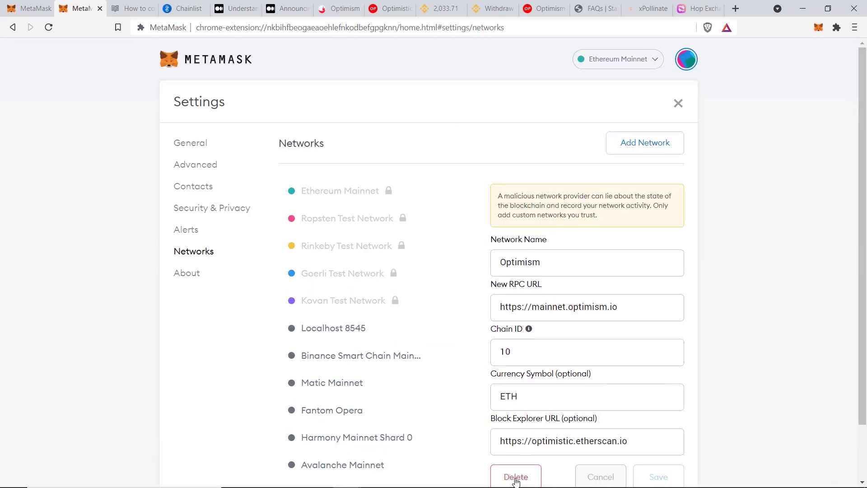
left_click(515, 476)
left_click(467, 226)
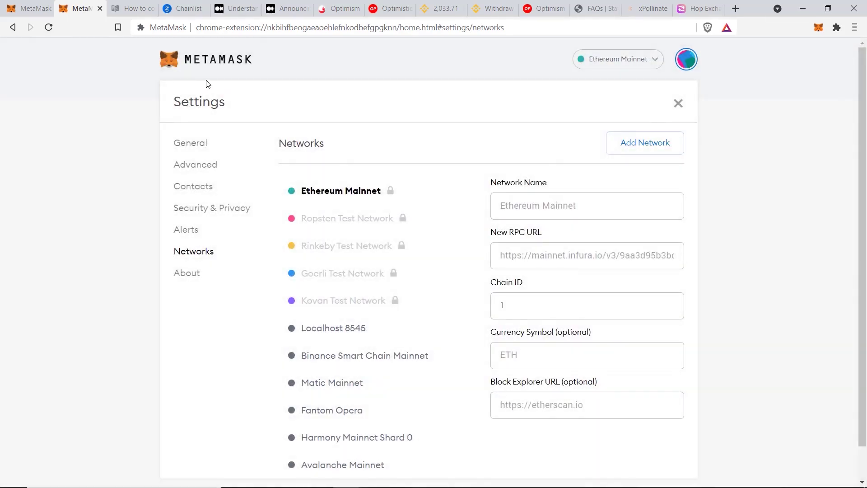
left_click(178, 10)
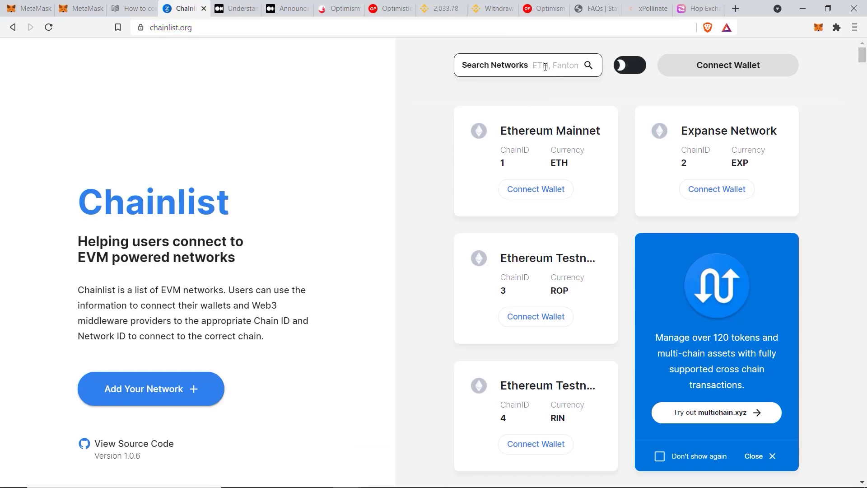
- Search Chainlist for 'optimis' and connect the MetaMask wallet
left_click(545, 67)
type("optimis")
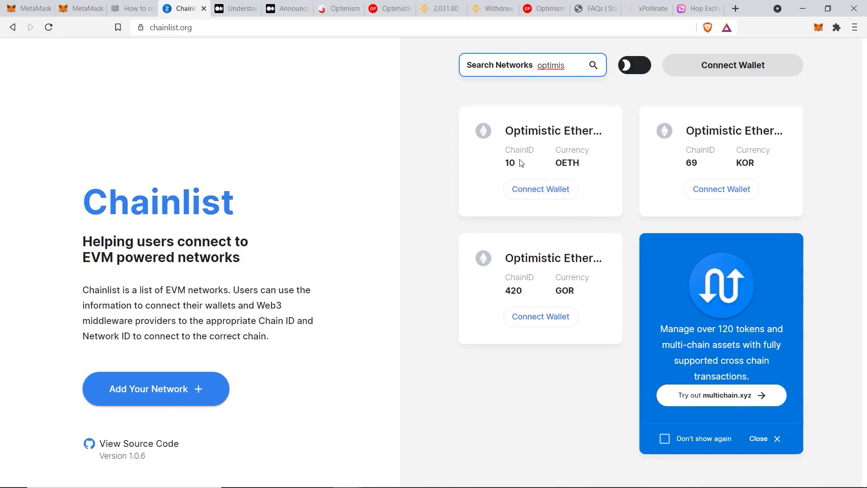
left_click(528, 189)
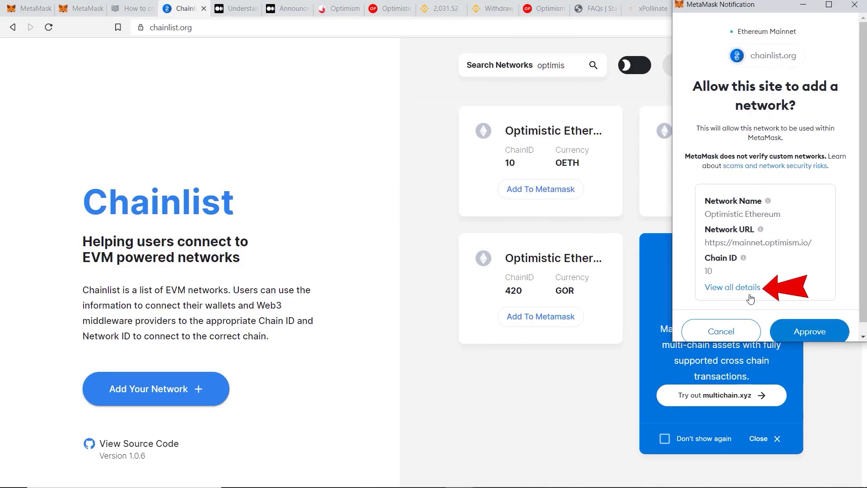
- Approve adding Optimistic Ethereum (chain ID 10, OETH) and switch MetaMask to it
left_click(743, 289)
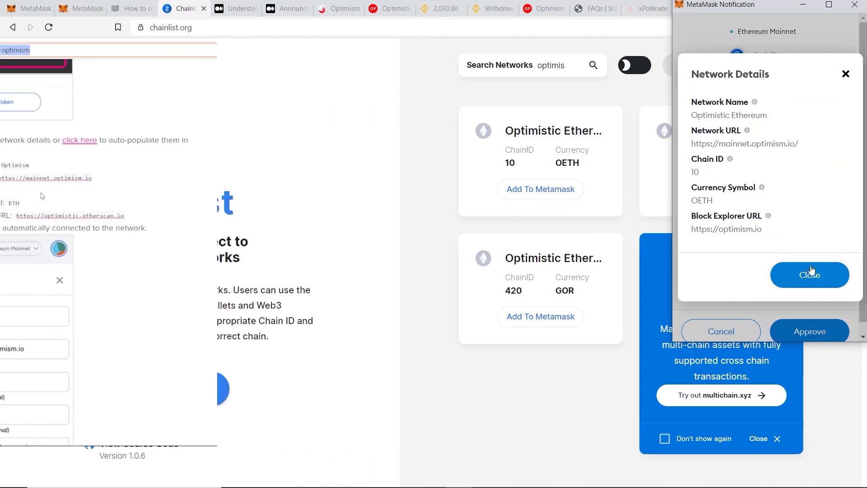
left_click(811, 273)
left_click(813, 327)
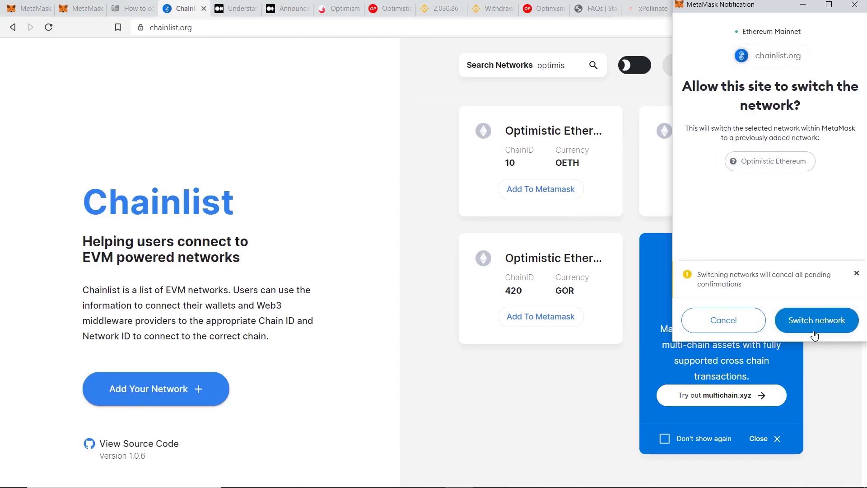
left_click(811, 322)
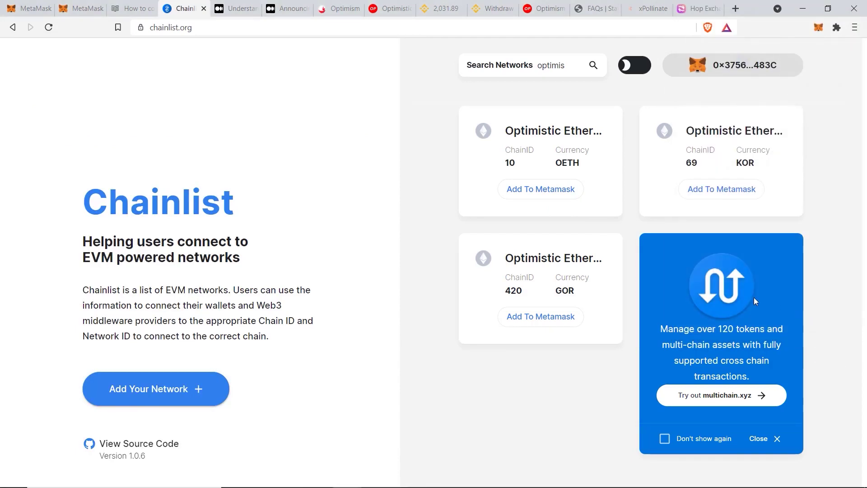
- Leave Settings for the wallet home screen and copy the account address
left_click(89, 8)
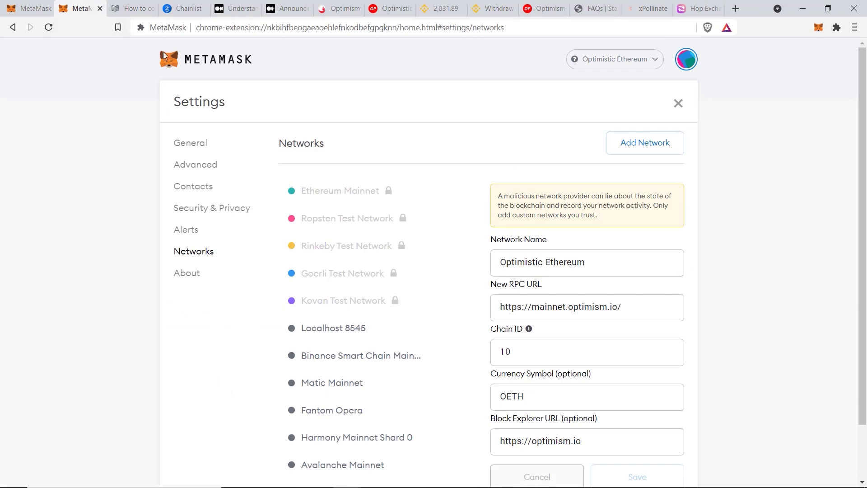
left_click(186, 58)
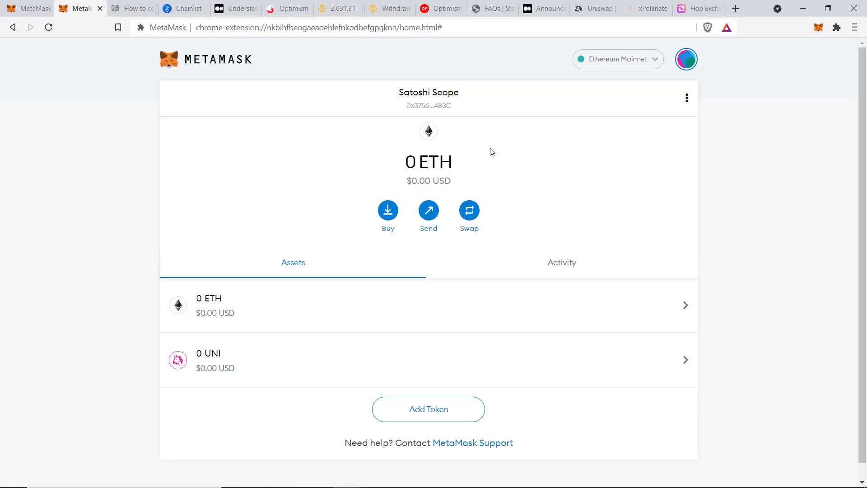
left_click(439, 104)
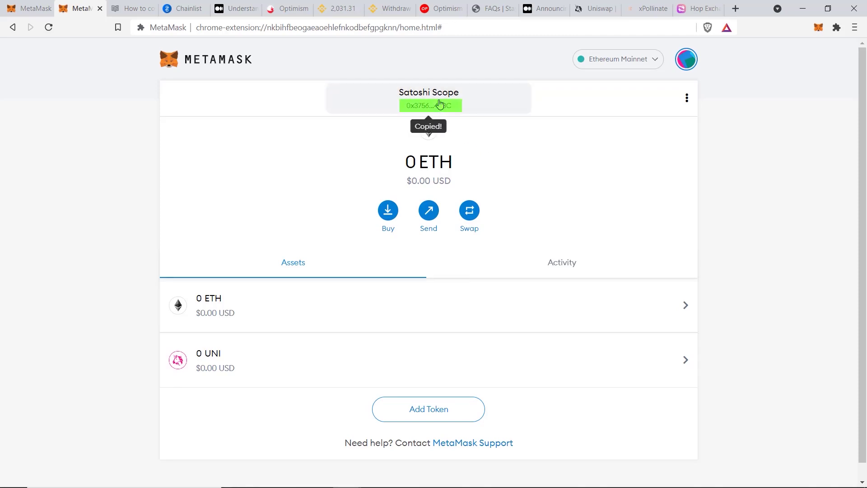
- Set up a market buy order for ETH on Binance's ETH/USDC page
left_click(340, 9)
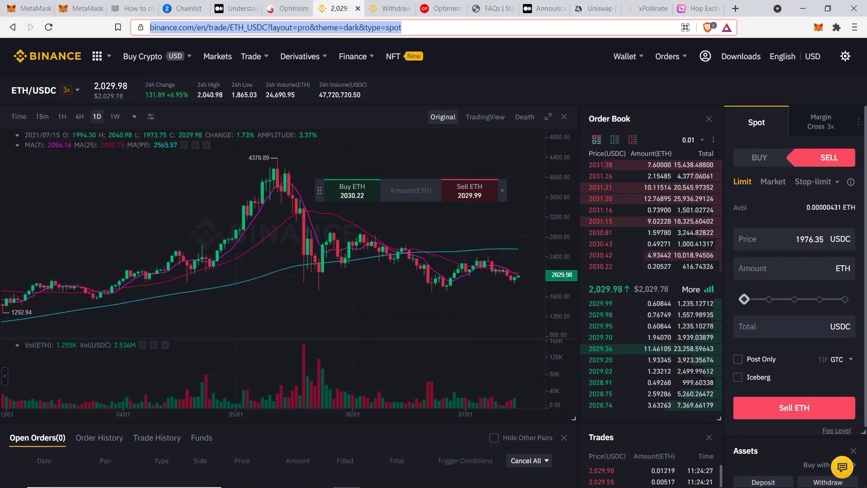
scroll(655, 248, "down", 3)
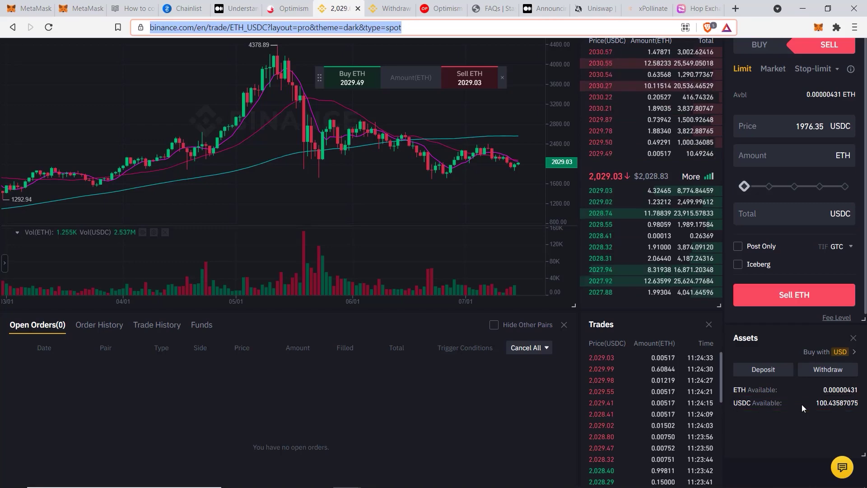
scroll(798, 402, "up", 3)
left_click(760, 158)
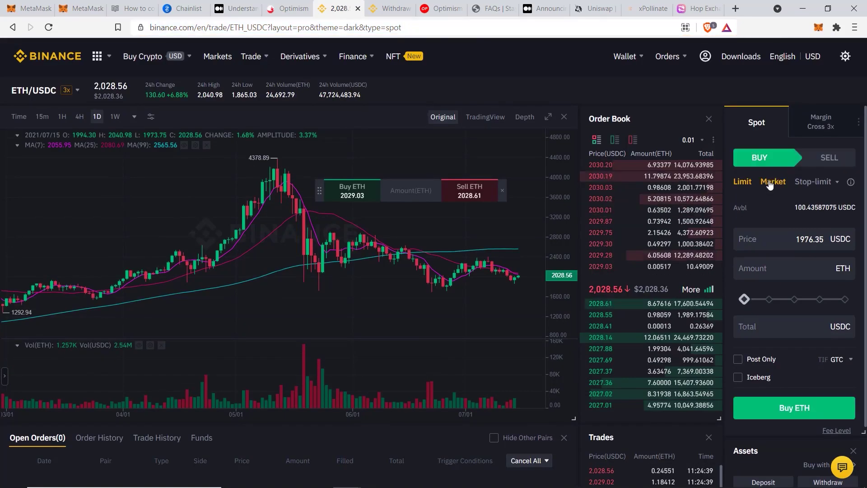
left_click(773, 181)
- Spend 100% of the 100.4161998 USDC balance on the ETH market buy
left_click(750, 268)
left_click(743, 310)
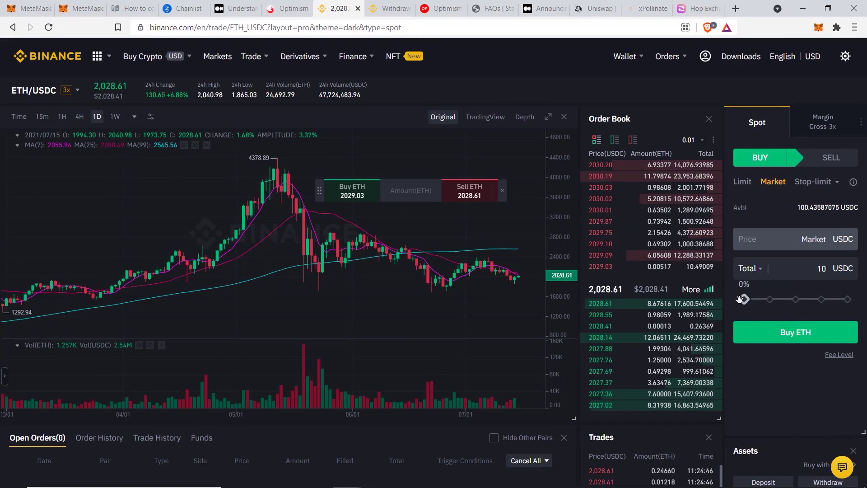
left_click_drag(744, 300, 859, 303)
left_click(793, 333)
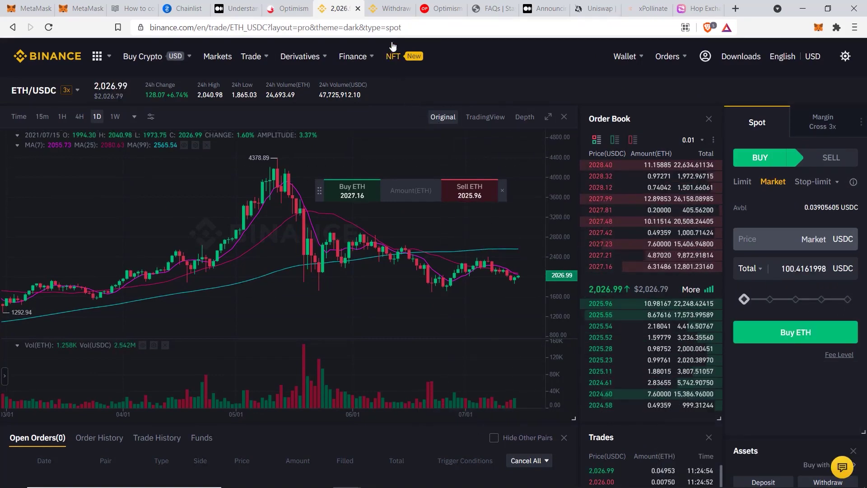
key("ctrl+2")
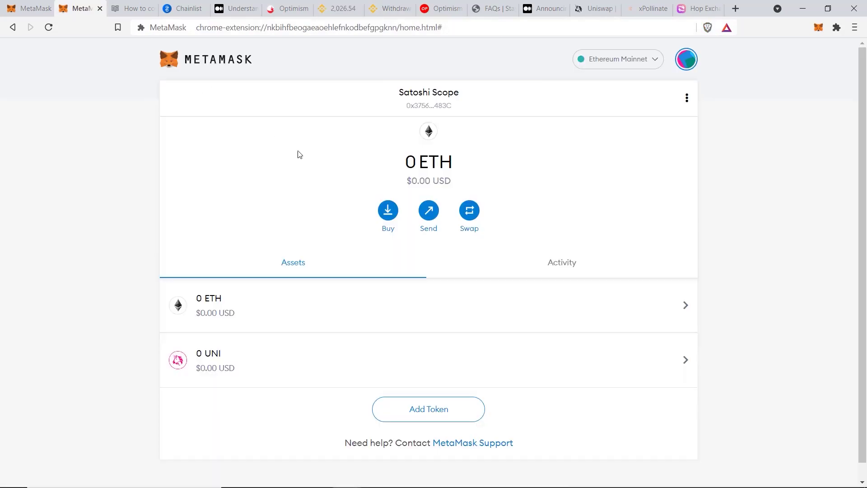
- Paste the copied MetaMask address into Binance's ETH withdrawal Address field and bring up the network choices
left_click(434, 107)
key("ctrl+8")
left_click(249, 261)
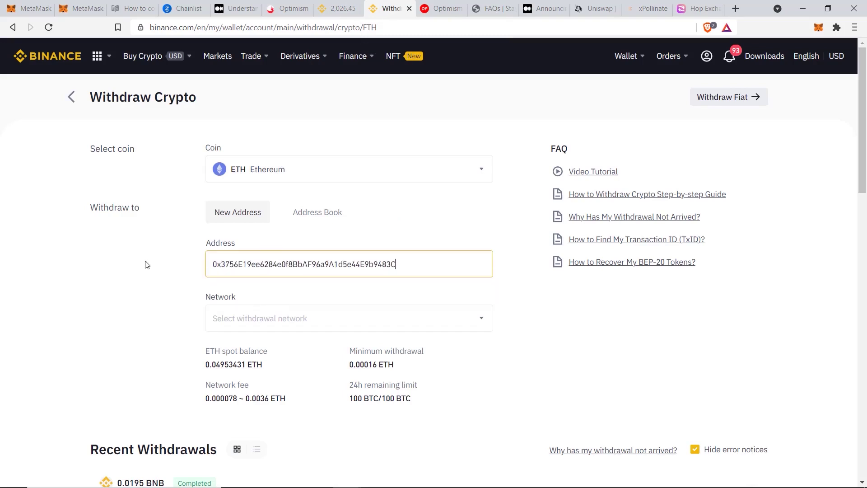
left_click(146, 265)
left_click(278, 319)
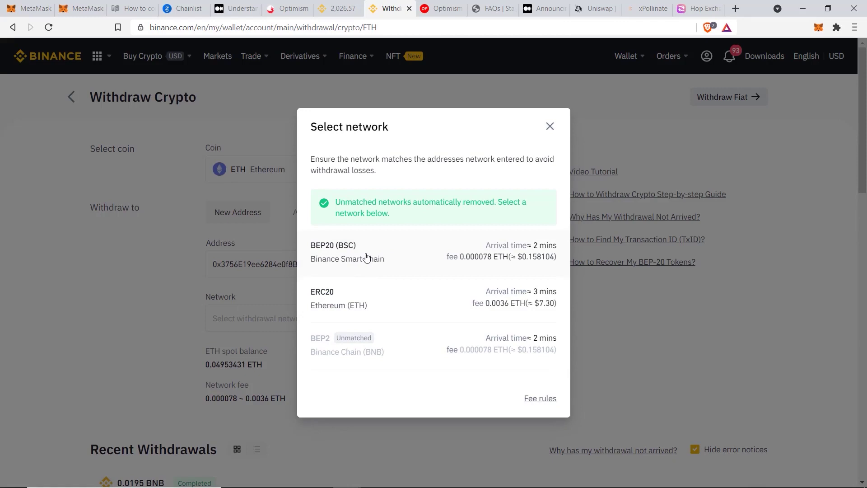
- Choose the ERC20 network and withdraw the maximum 0.04953431 ETH balance
left_click(345, 301)
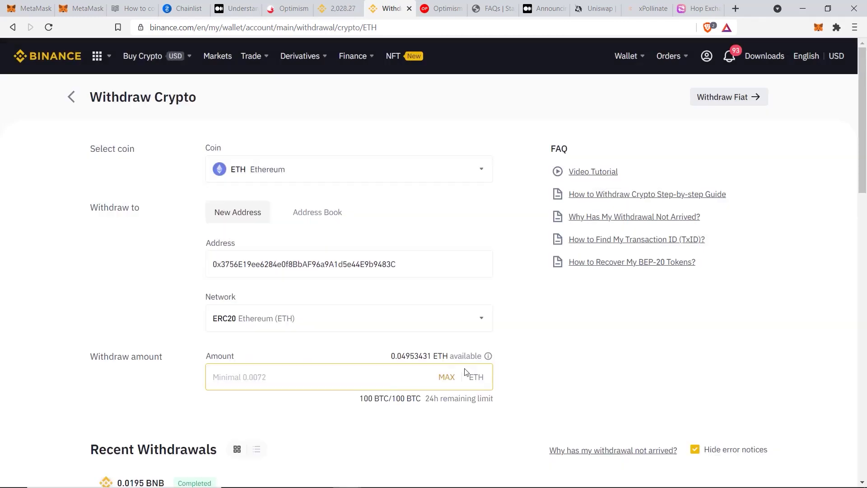
mouse_move(487, 358)
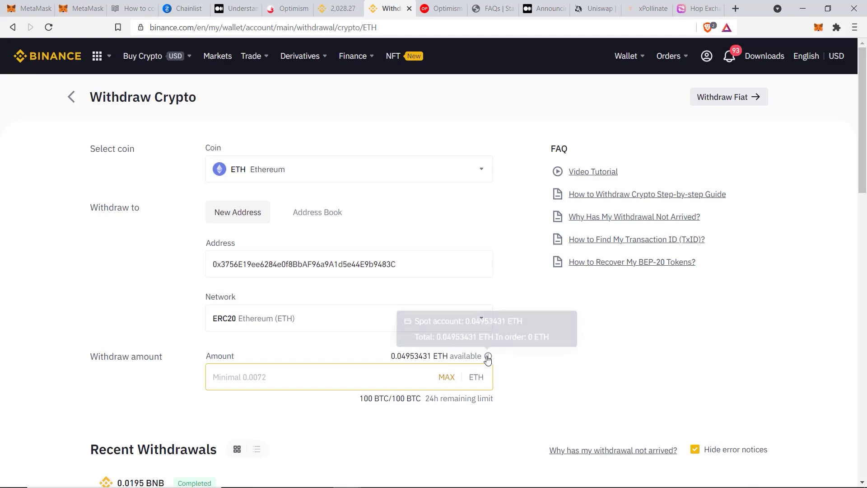
left_click(447, 377)
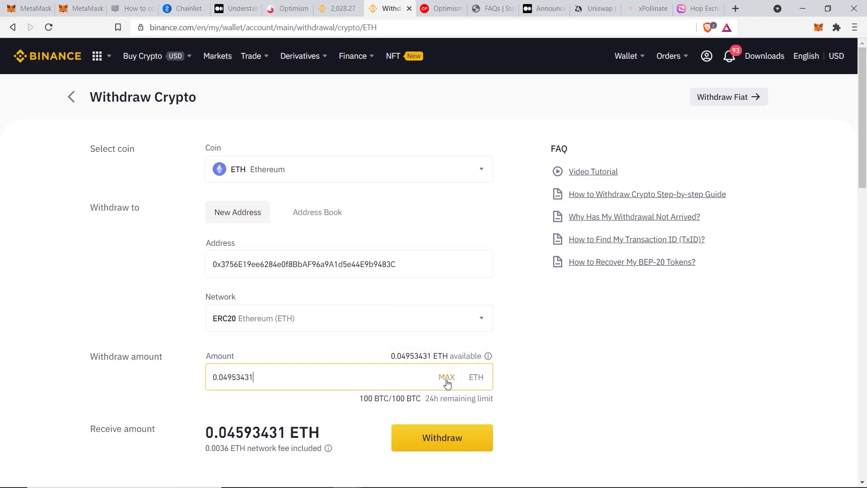
left_click(436, 438)
- Enter the e-mail and Google authenticator verification codes, submit, and complete the withdrawal
left_click(438, 335)
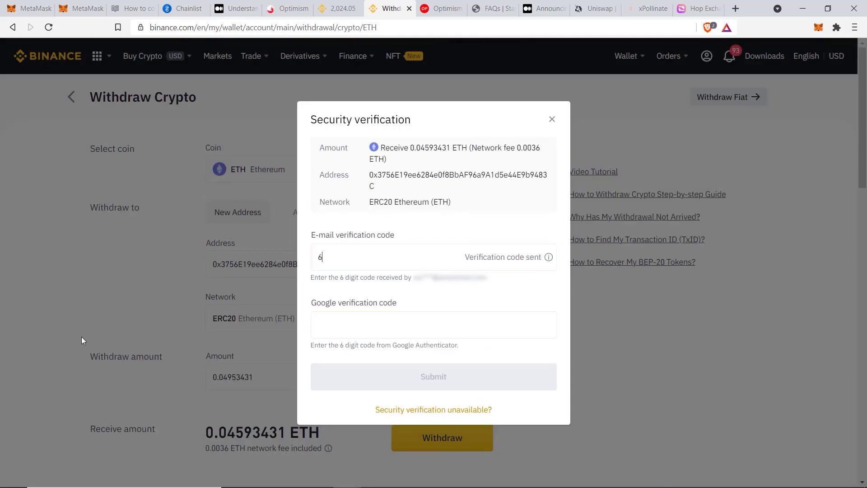
left_click(394, 320)
left_click(465, 383)
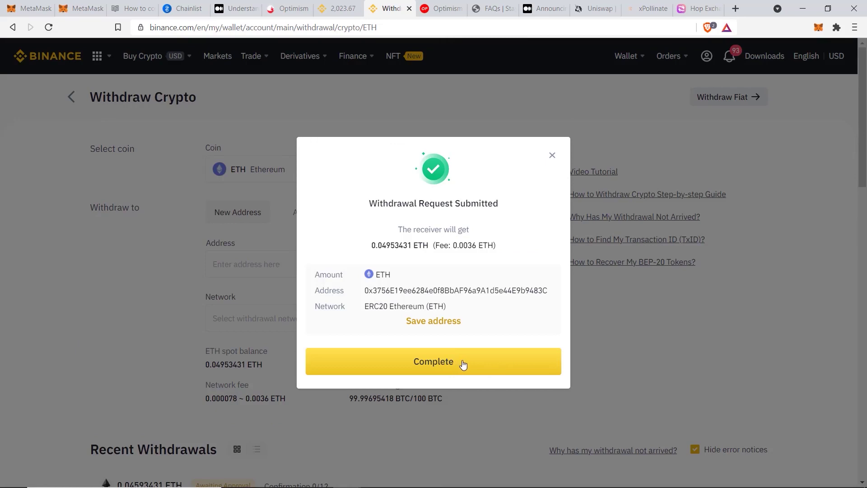
left_click(446, 362)
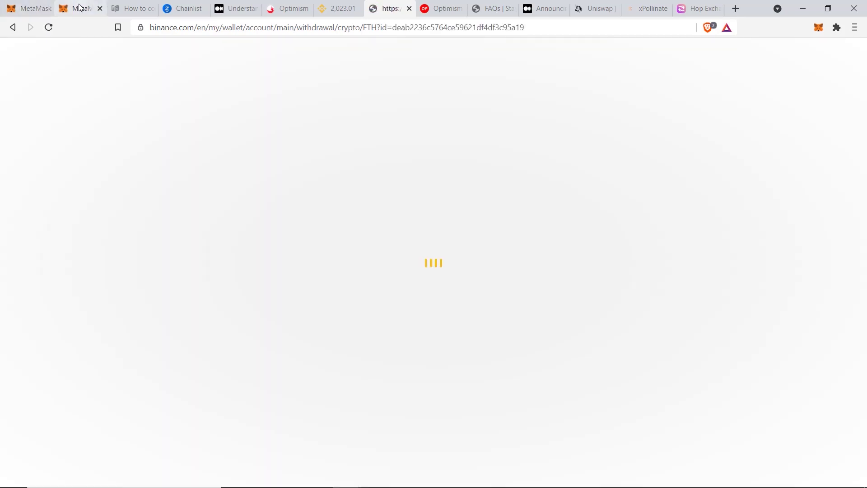
- Check the 0.0459 ETH MetaMask balance, then open the 'Understanding Fees in Optimistic Ethereum' article
left_click(79, 6)
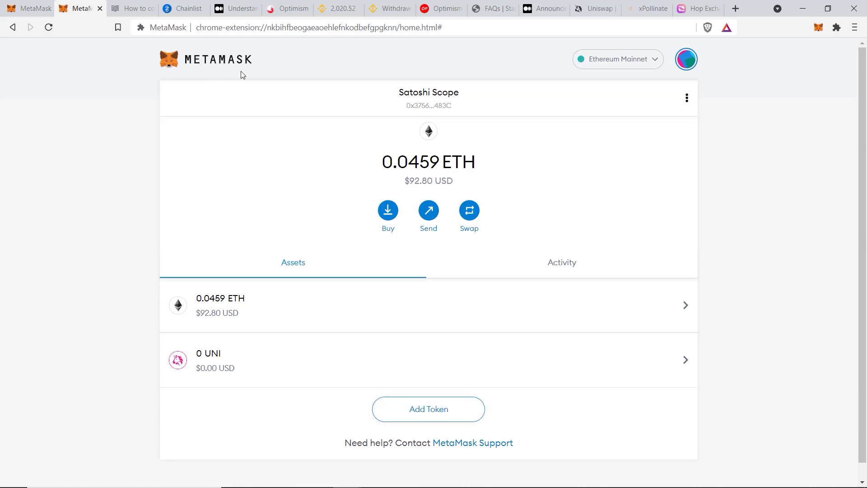
left_click(237, 8)
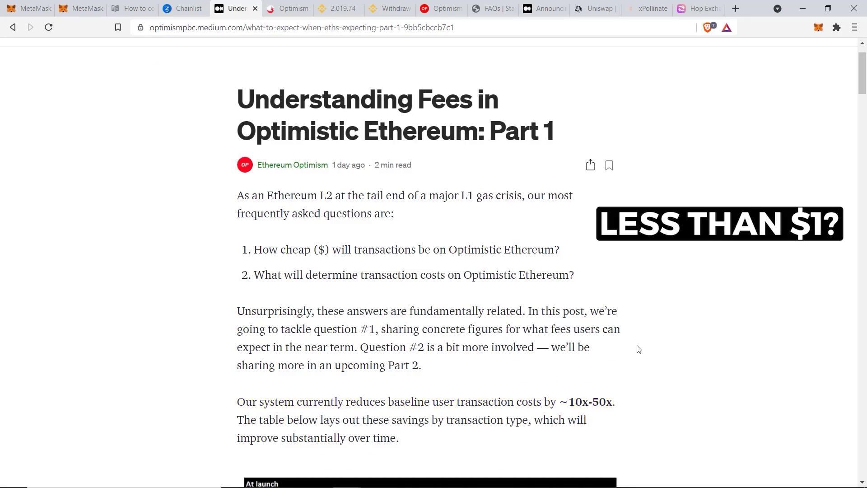
- Switch to the Optimism Gateway page at gateway.optimism.io
left_click(440, 8)
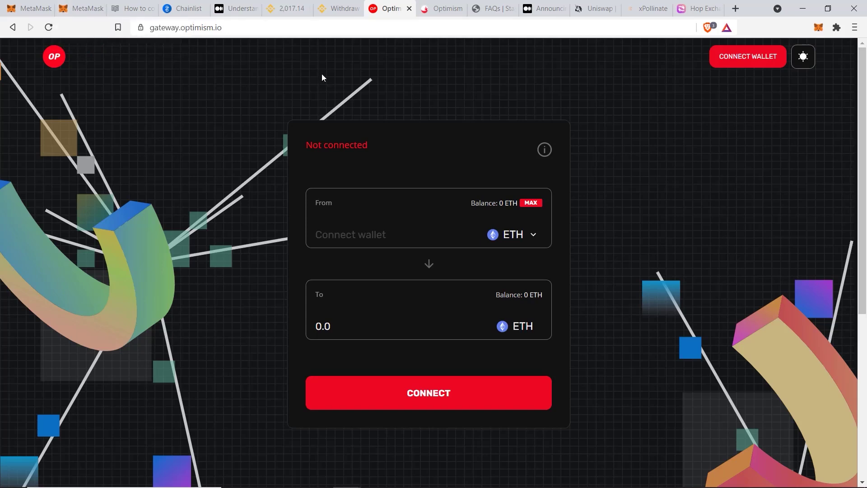
- Set the MetaMask wallet's network to Ethereum Mainnet
left_click(81, 8)
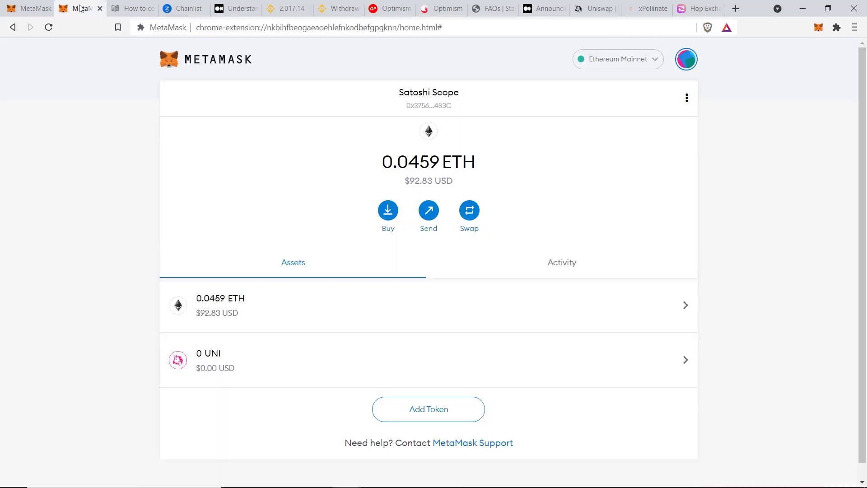
left_click(643, 64)
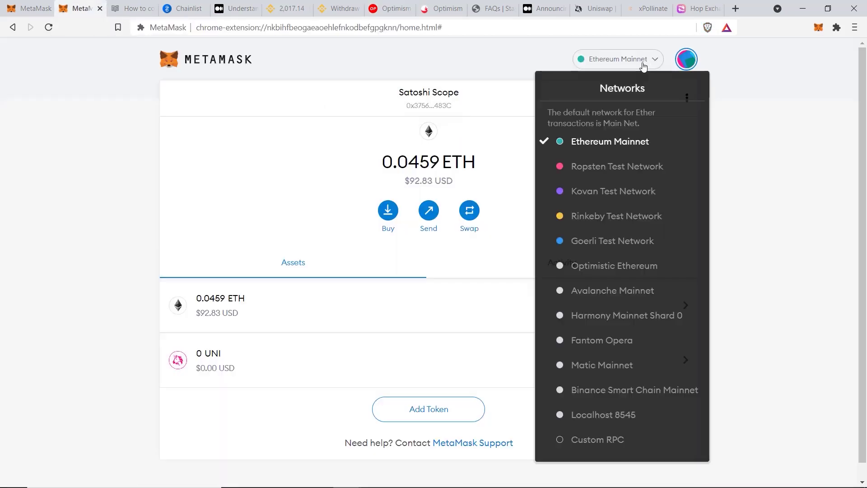
left_click(624, 148)
- Connect MetaMask to the Optimism Gateway, switch to Withdraw, and decline the network-switch prompt
left_click(388, 9)
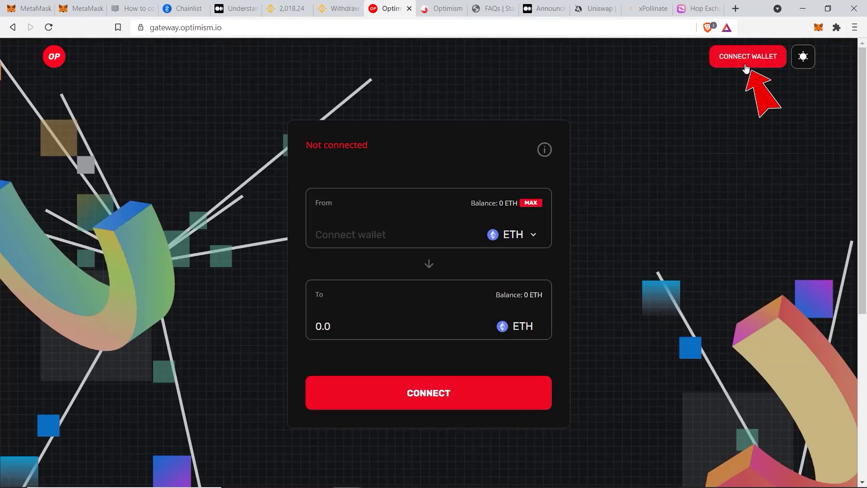
left_click(746, 68)
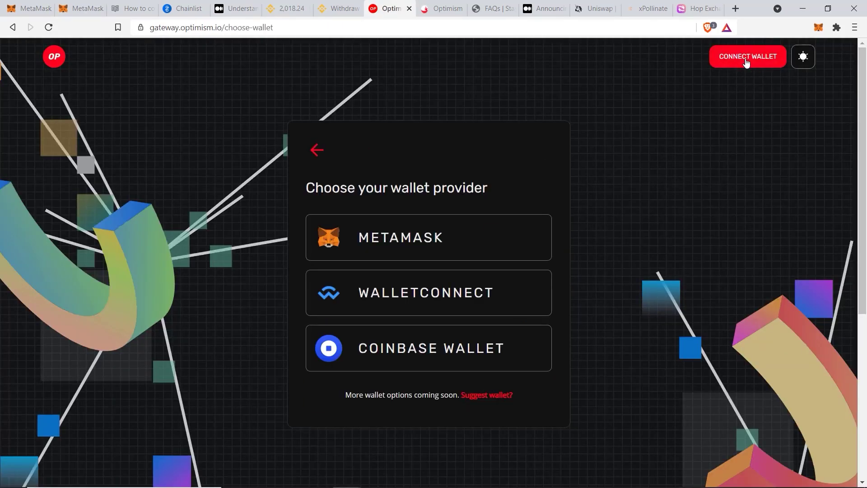
left_click(423, 236)
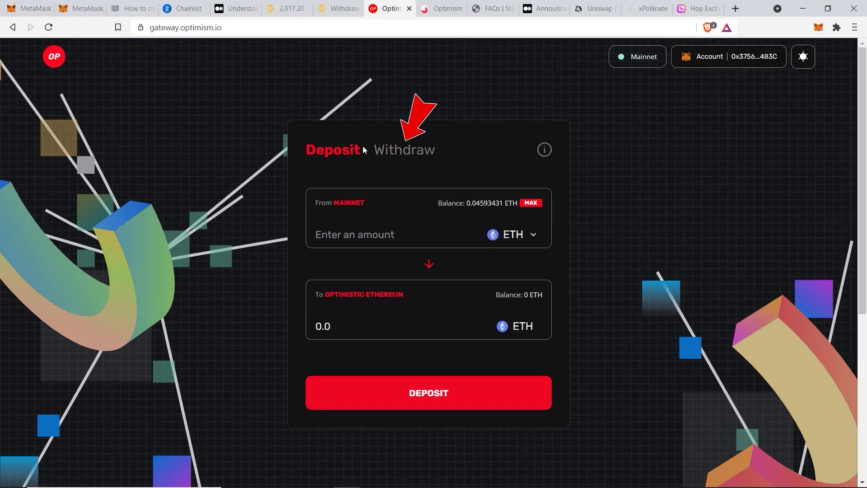
left_click(393, 150)
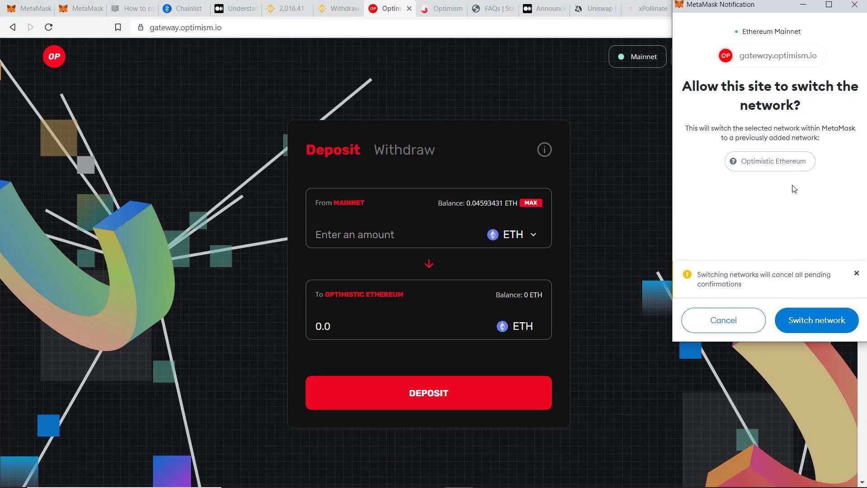
left_click(723, 321)
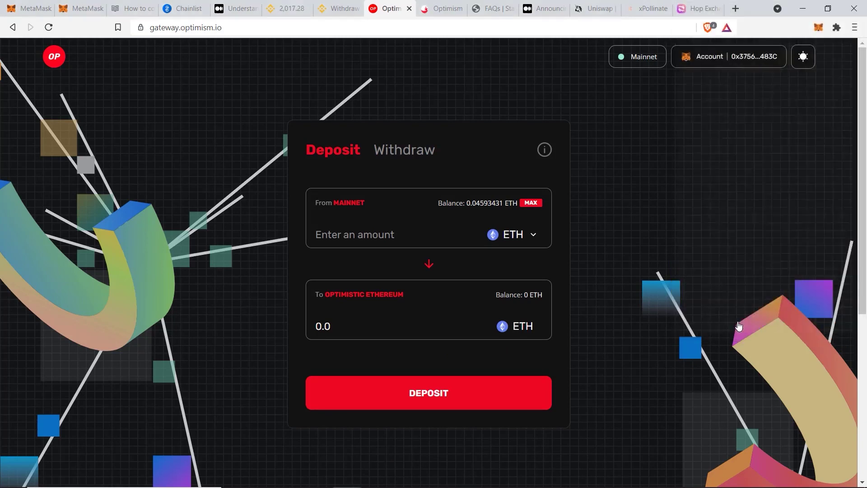
- Show the Optimism FAQ answer on the one-week delay for withdrawals to Ethereum
key("ctrl+Tab")
key("ctrl+Tab")
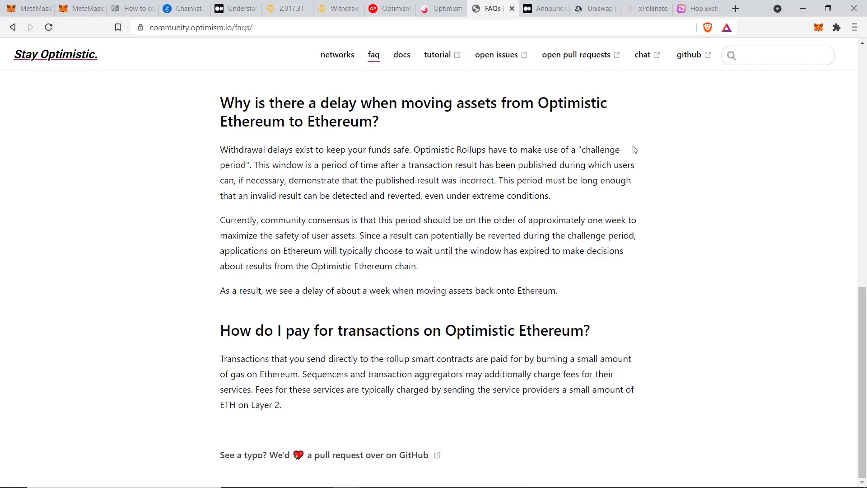
- Deposit 0.02 ETH to Optimistic Ethereum on the gateway and confirm the transaction in MetaMask
left_click(391, 8)
left_click(362, 235)
type("0.02")
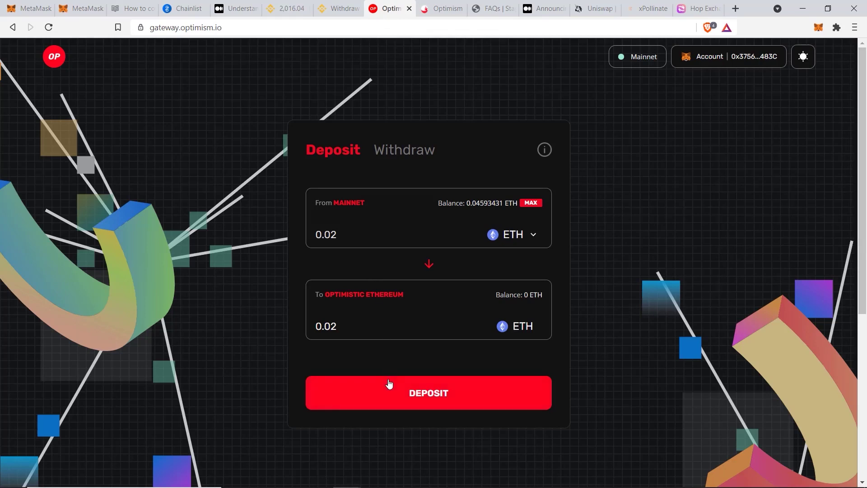
left_click(418, 396)
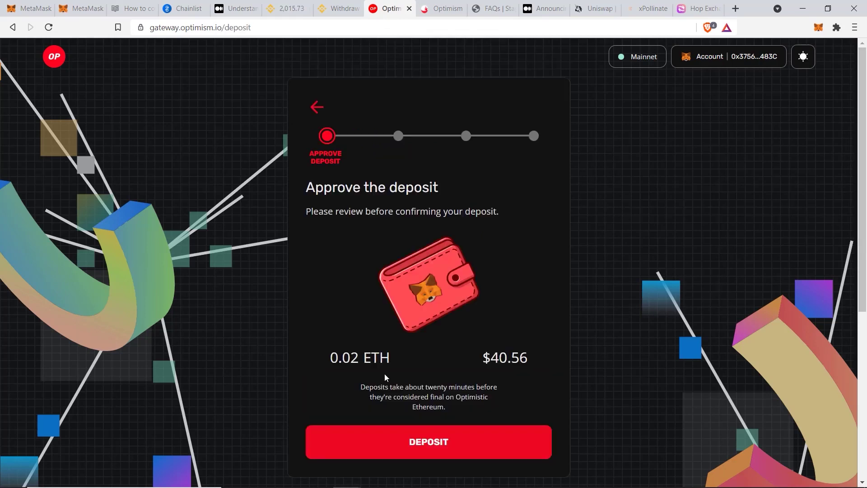
left_click(444, 444)
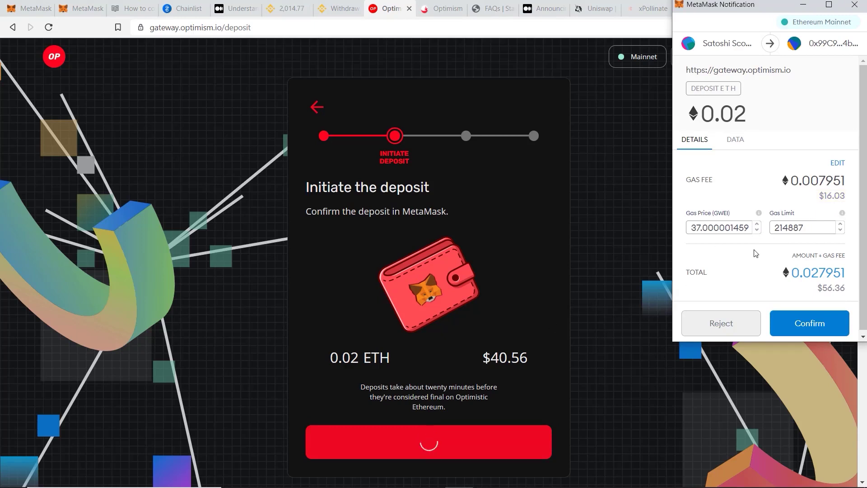
left_click(814, 324)
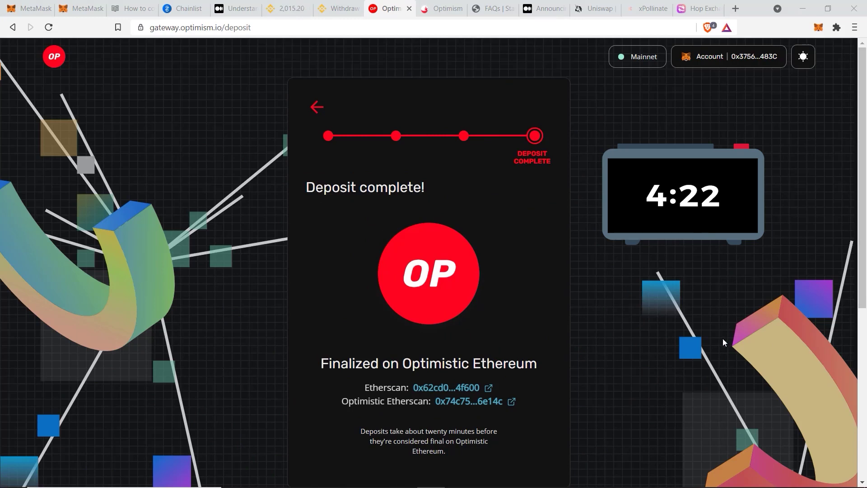
- View the deposit's transaction record on Etherscan
left_click(489, 389)
left_click(512, 401)
left_click(429, 8)
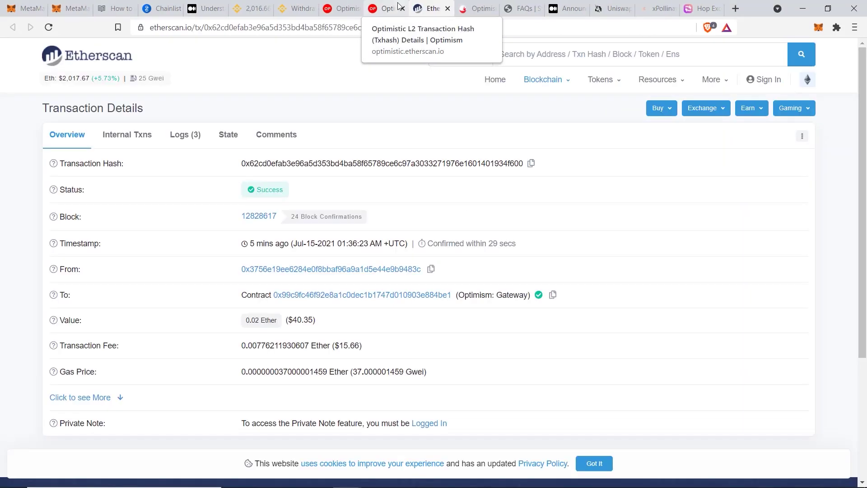
- Switch MetaMask to Optimistic Ethereum to show the 0.02 ETH, then go to xPollinate
left_click(70, 7)
left_click(595, 63)
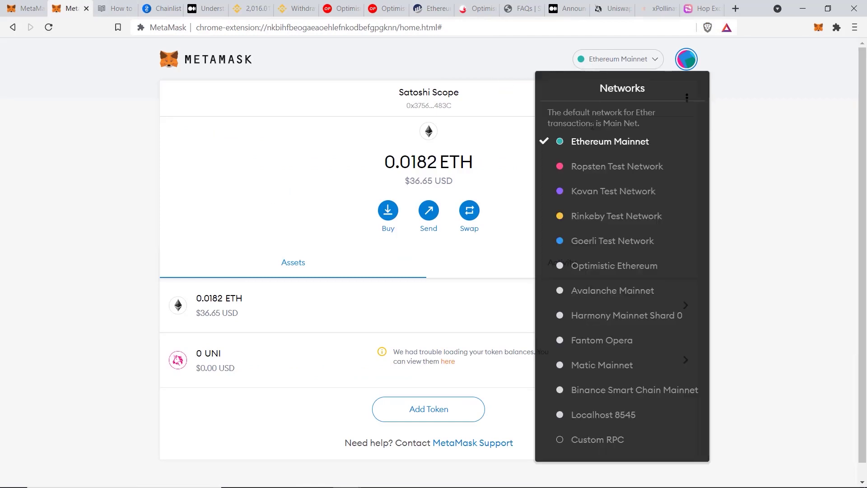
left_click(608, 271)
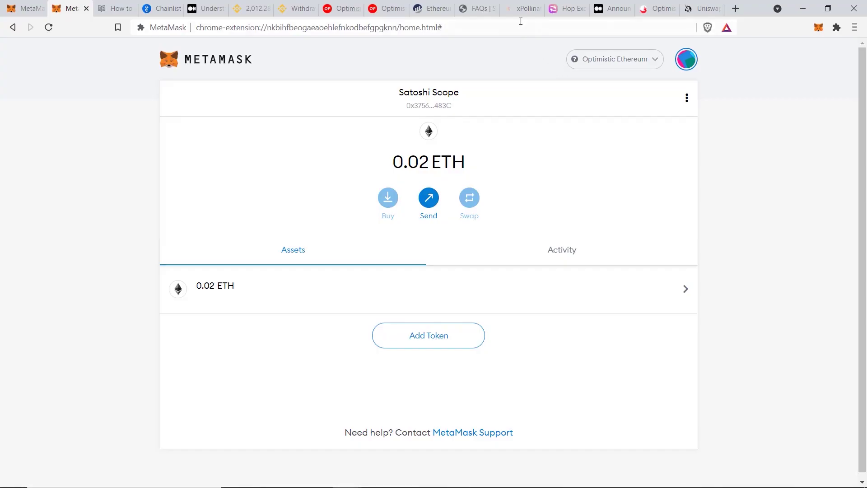
left_click(522, 9)
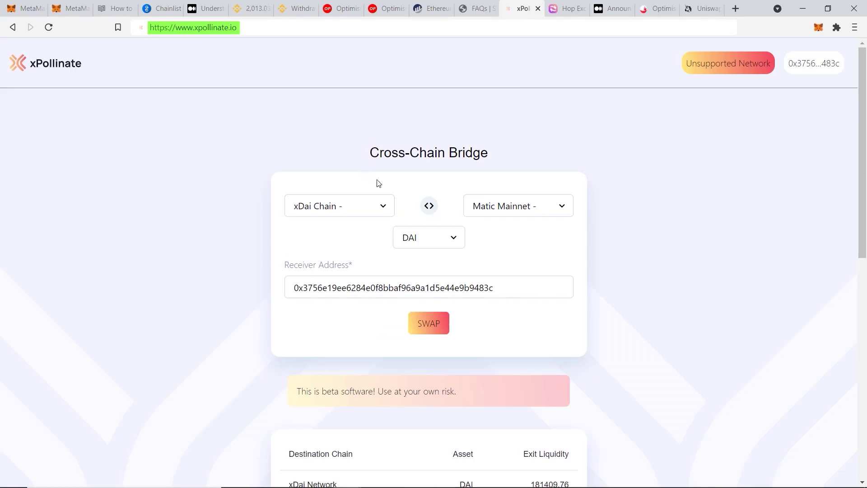
- Make Matic Mainnet the sending chain for DAI on xPollinate's Cross-Chain Bridge
left_click(383, 205)
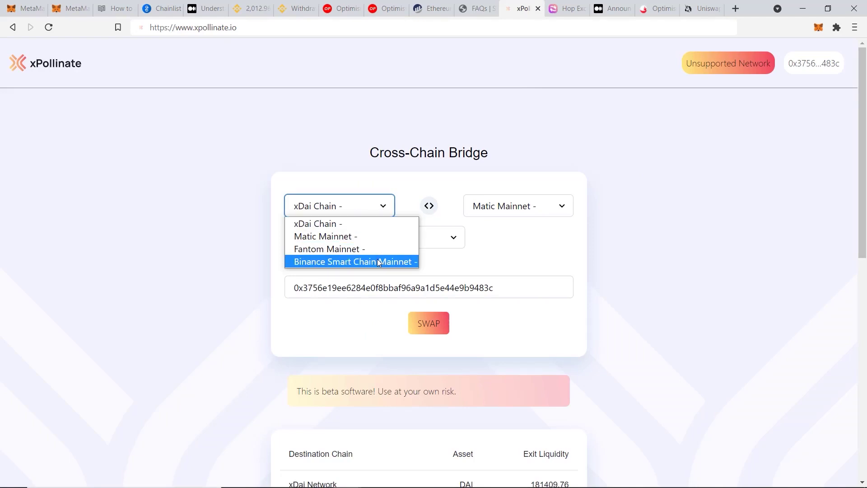
left_click(340, 157)
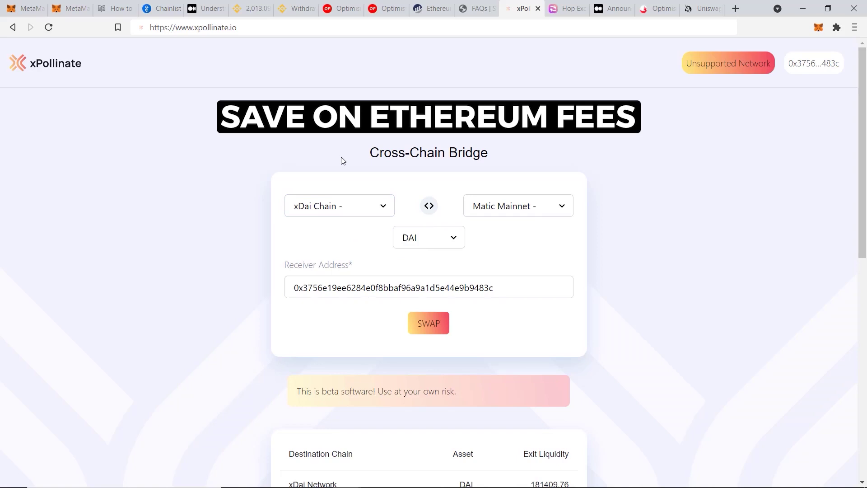
key("alt+Down")
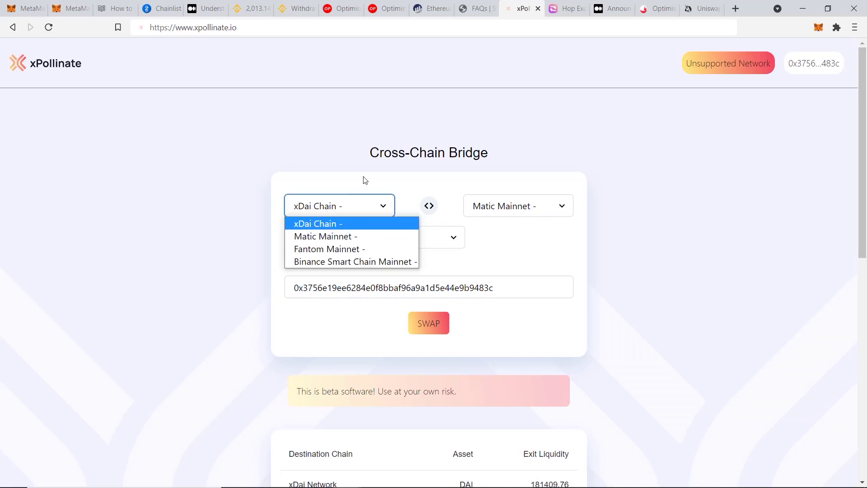
left_click(331, 236)
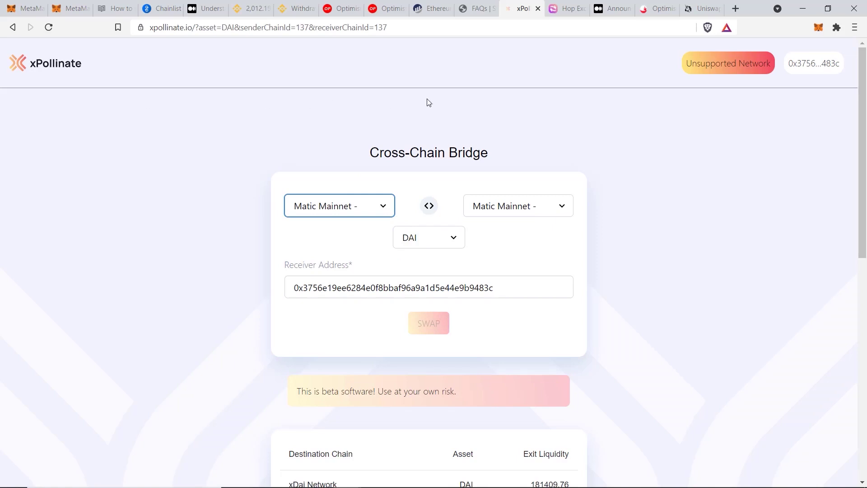
- Open the Hop Exchange bridge app and look over its sending networks
left_click(564, 13)
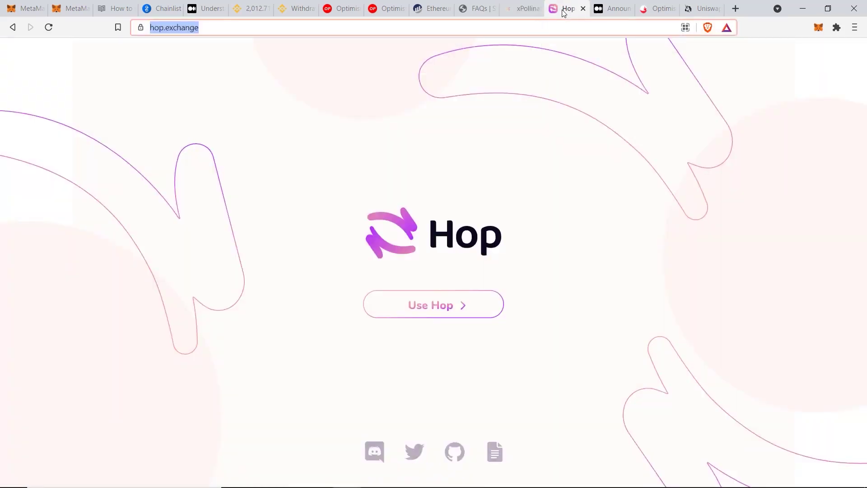
left_click(436, 308)
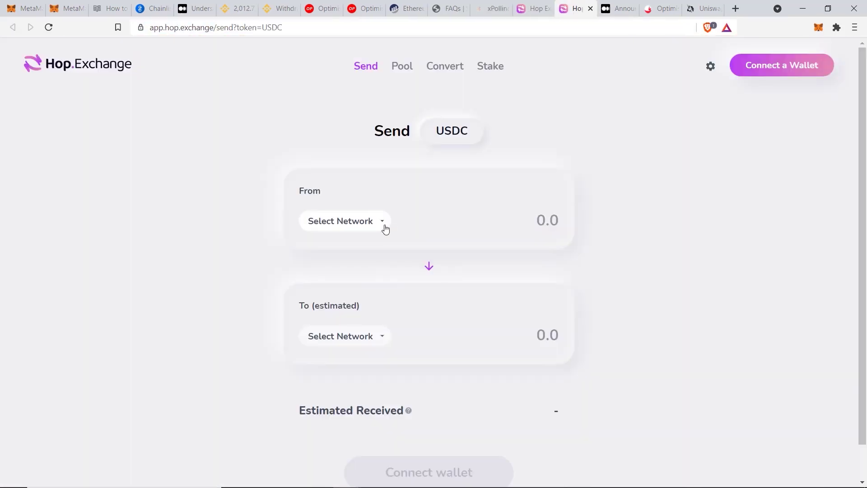
left_click(381, 226)
left_click(253, 88)
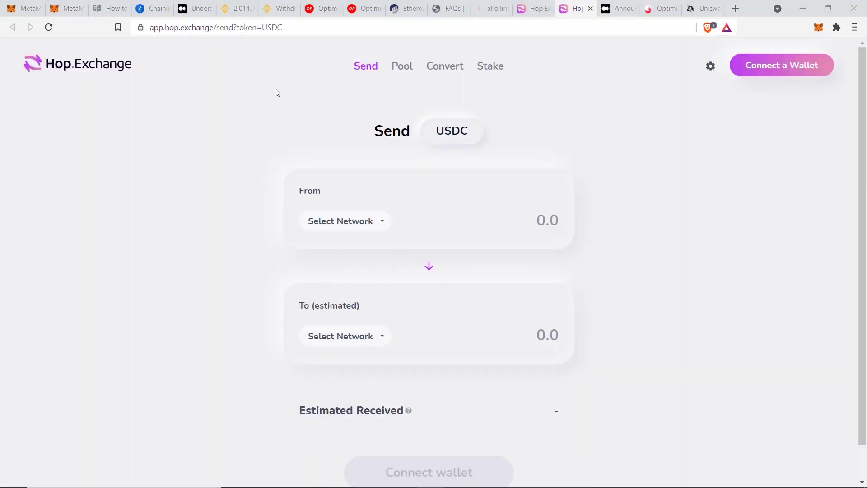
- Load the Kovan version of Hop and set Optimism as the sending network
double_click(163, 26)
type("kovan")
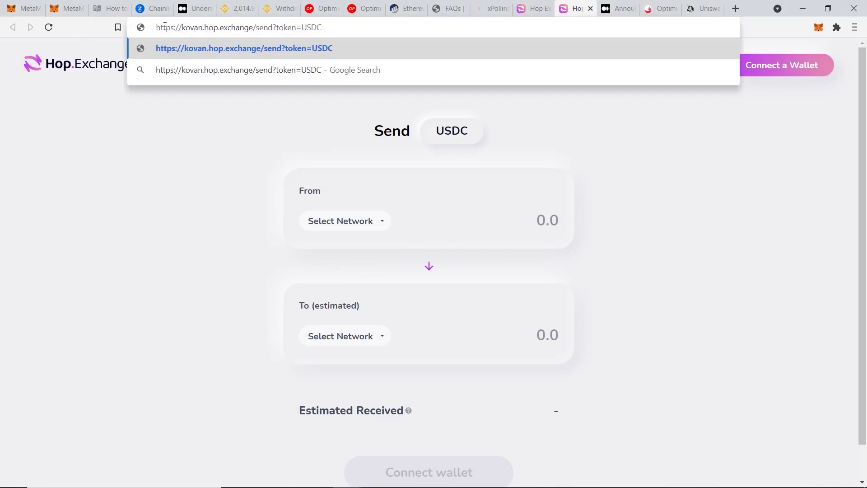
key("Return")
left_click(372, 220)
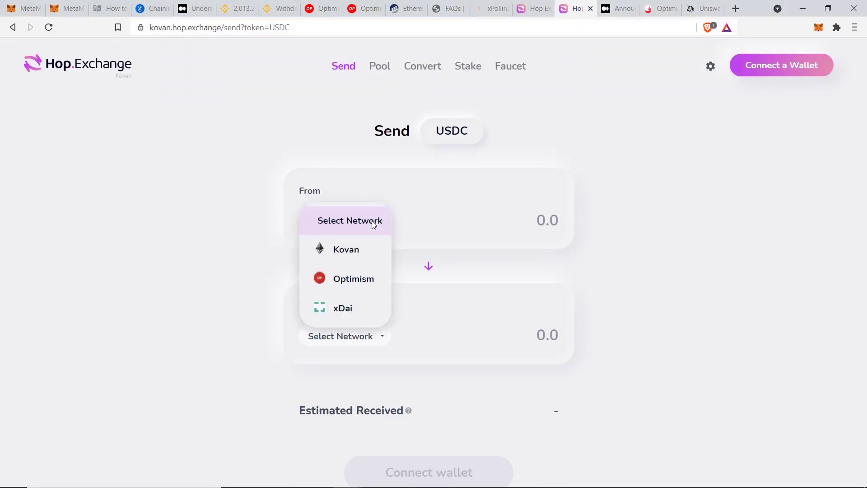
left_click(362, 282)
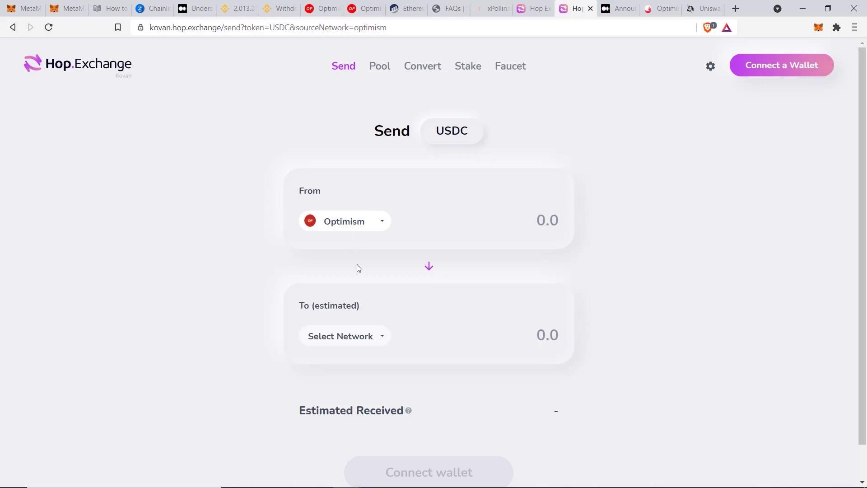
left_click(363, 340)
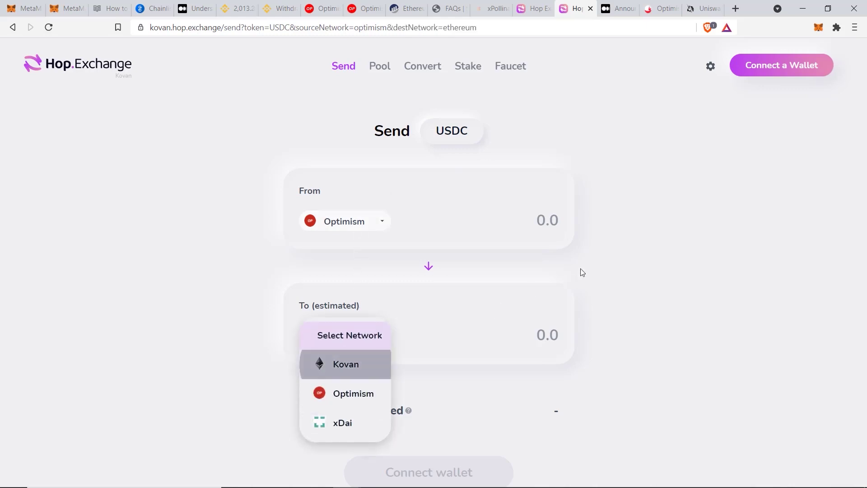
- Check the 0.02 ETH withdrawable balance in Optimism Gateway, then switch to the MetaMask tab
left_click(319, 8)
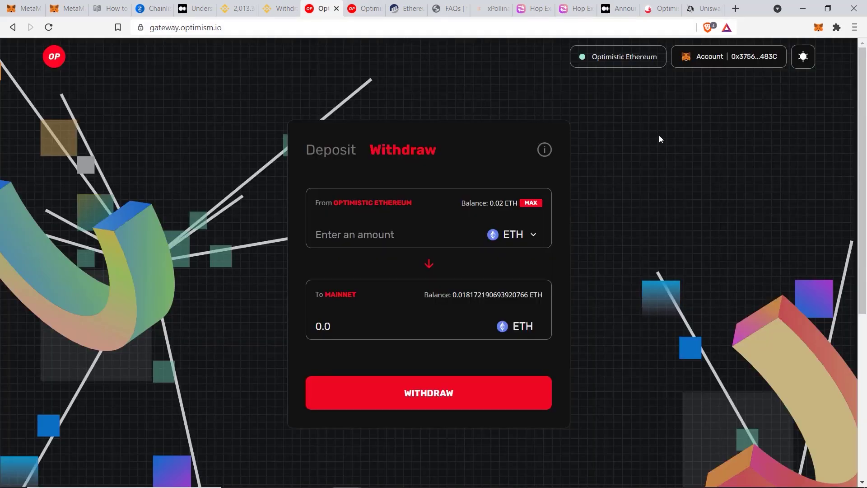
key("ctrl+2")
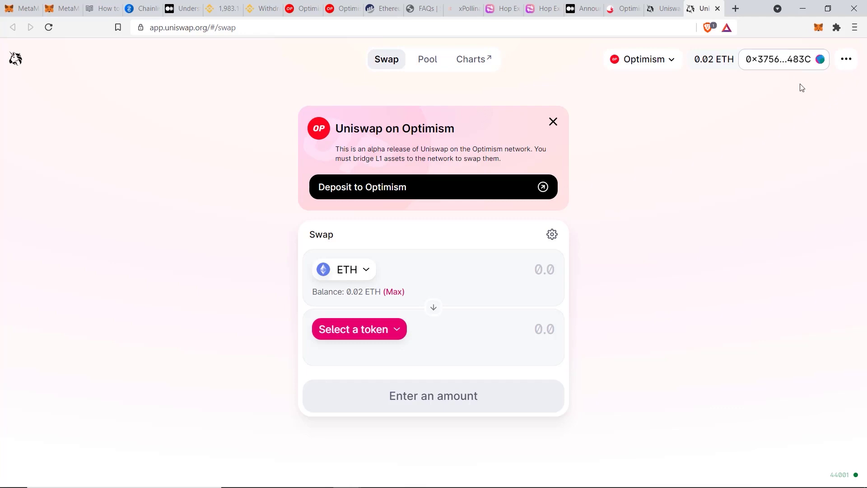
- Confirm in MetaMask that the wallet is on Optimistic Ethereum, leaving the network unchanged
left_click(818, 28)
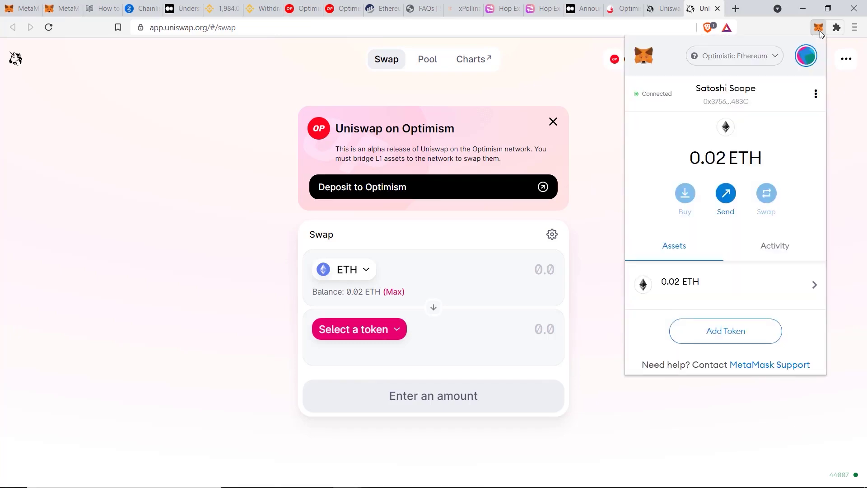
left_click(760, 65)
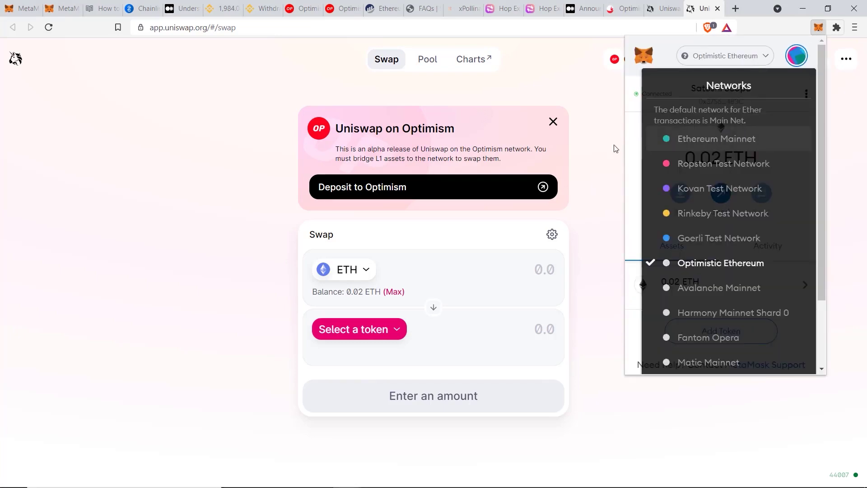
left_click(598, 162)
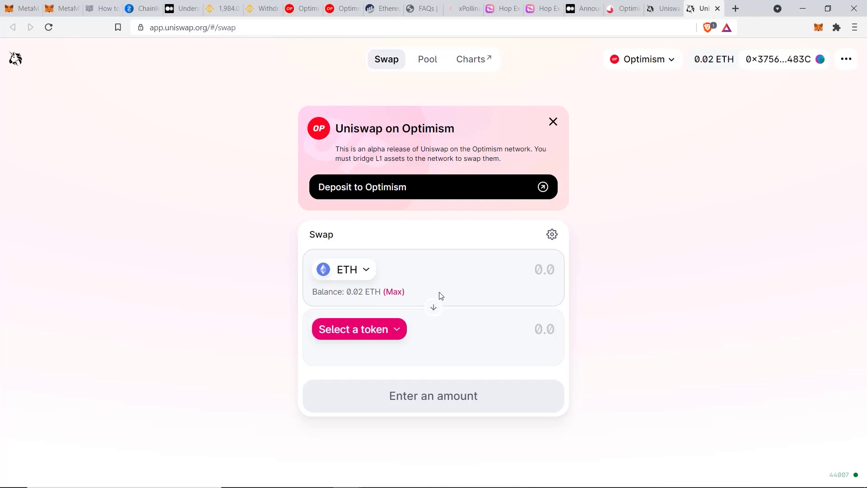
- Set up a 0.01 ETH to WBTC swap (about 0.00059487 WBTC) and review it
left_click(397, 330)
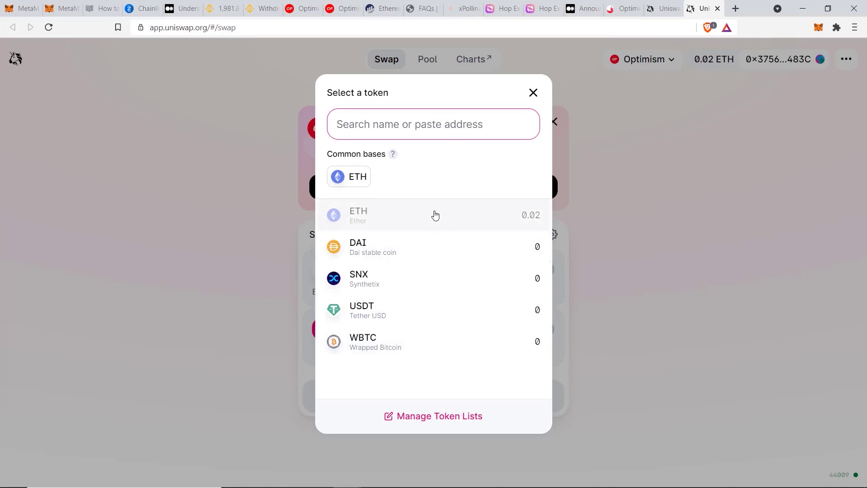
left_click(395, 352)
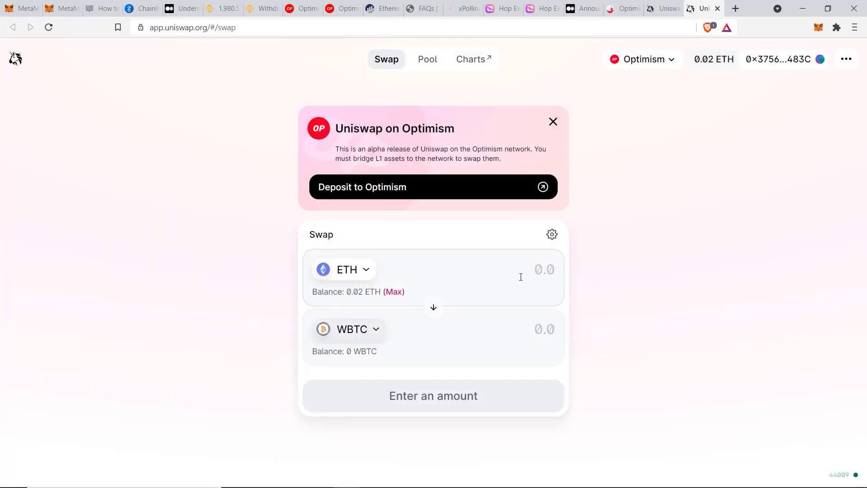
left_click(520, 277)
type("0.01")
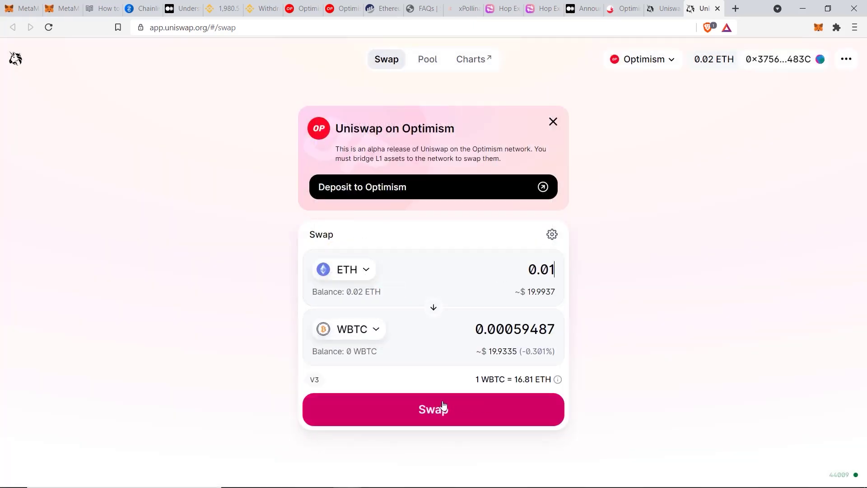
left_click(438, 410)
- Submit the swap and multiply MetaMask's gas fee by 2000 in a calculator
left_click(452, 383)
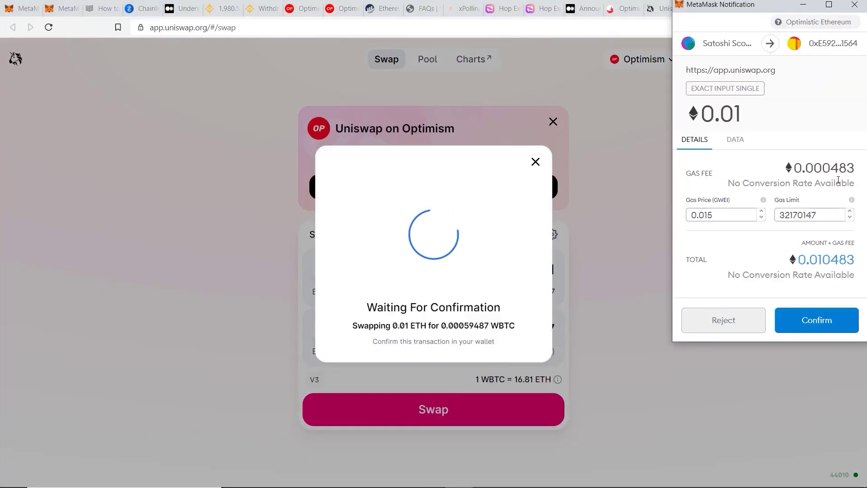
left_click_drag(792, 167, 855, 168)
key("XF86Calculator")
left_click(177, 376)
left_click(127, 375)
left_click(126, 375)
left_click(127, 375)
left_click(80, 312)
left_click(129, 271)
left_click(191, 346)
key("asterisk")
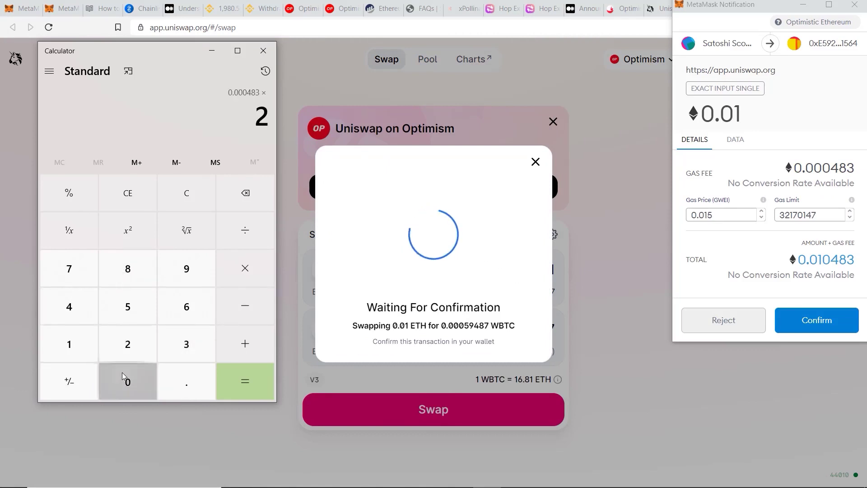
left_click(124, 381)
left_click(124, 380)
- Get the fee's dollar value, approve the swap, and open it on Optimistic Etherscan
left_click(235, 381)
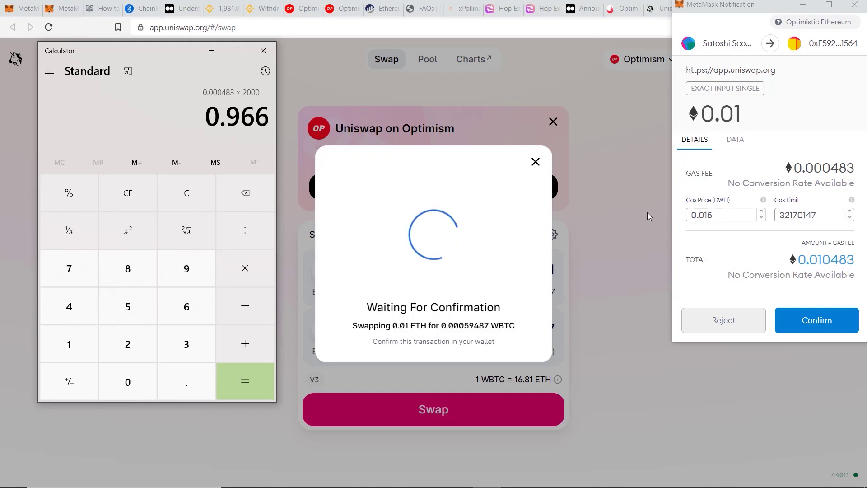
left_click(816, 320)
left_click(749, 117)
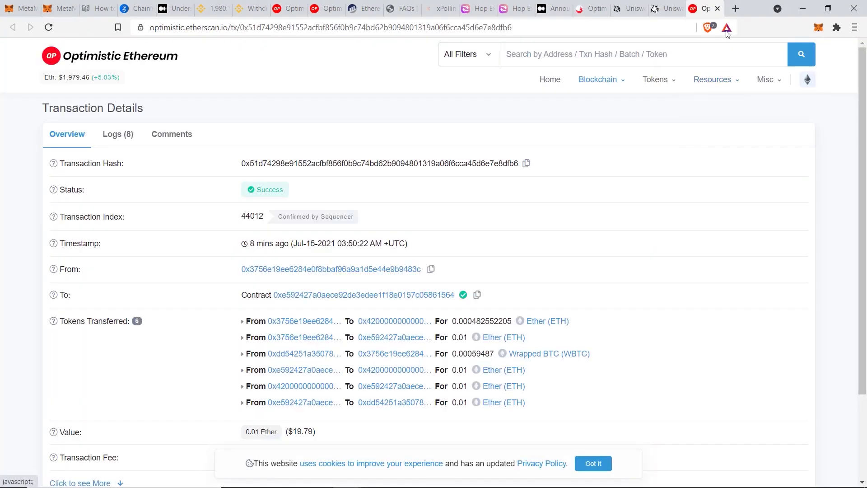
- Close the Optimistic Etherscan tab to return to Uniswap showing 0.0005948 WBTC
left_click(718, 8)
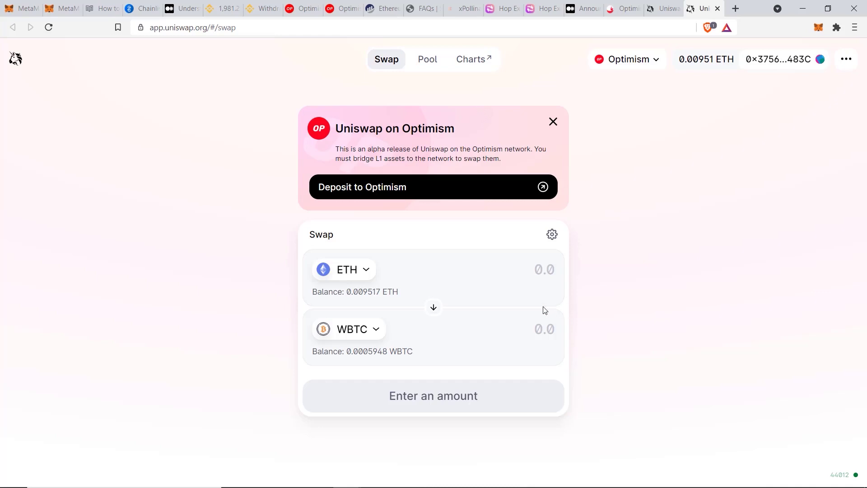
- Start a new ETH/WBTC 0.3% position depositing 0.005 ETH and 0.00029751 WBTC
left_click(428, 62)
left_click(640, 129)
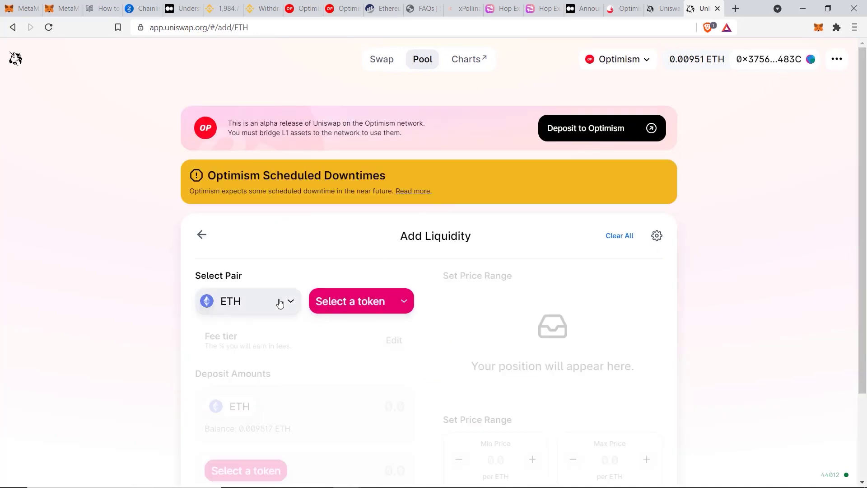
left_click(341, 301)
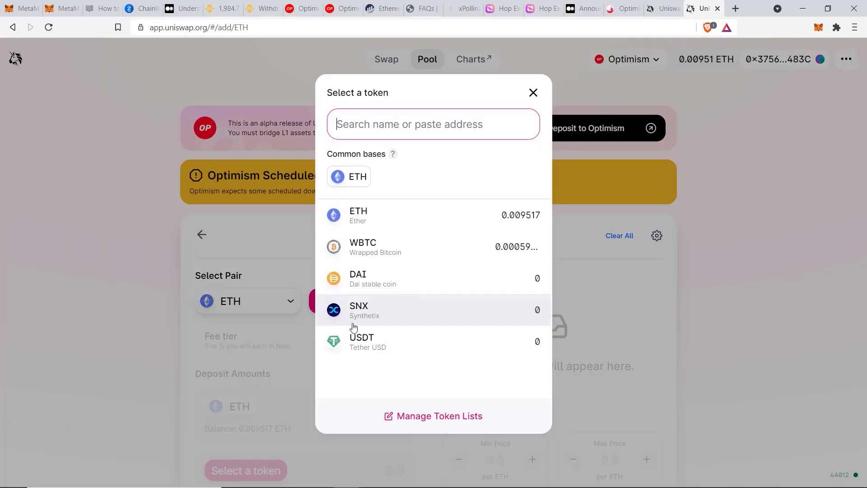
left_click(389, 248)
type("0.005")
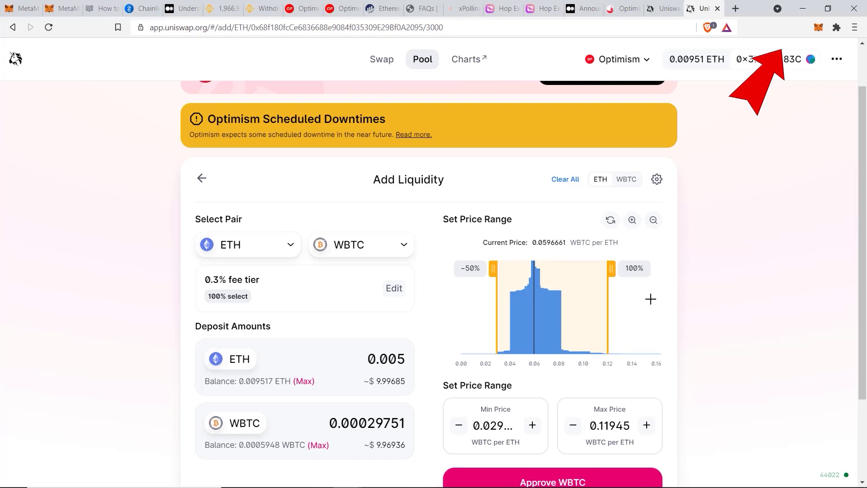
scroll(650, 299, "down", 1)
scroll(724, 334, "up", 1)
scroll(655, 375, "down", 1)
- Approve Uniswap to spend WBTC and confirm the approval in MetaMask
left_click(574, 425)
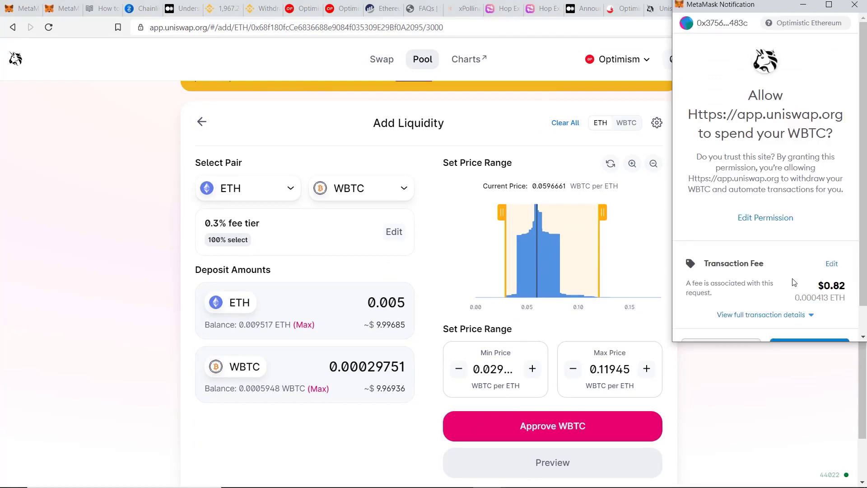
scroll(818, 287, "down", 1)
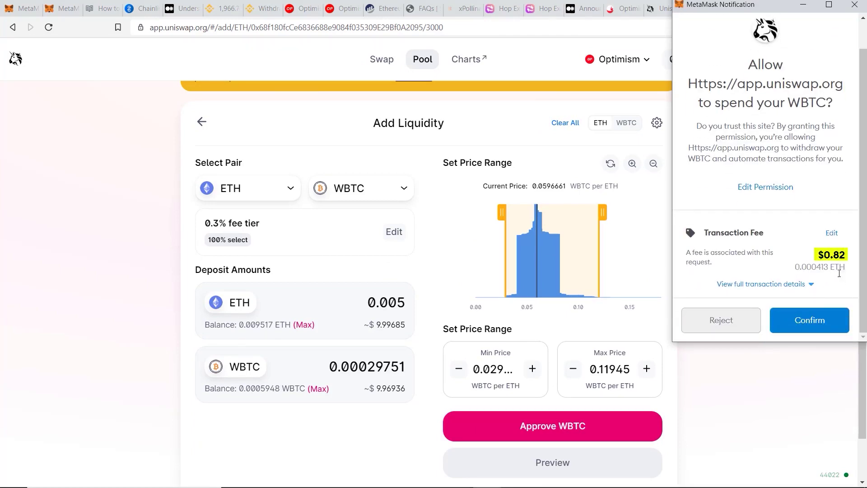
left_click(821, 321)
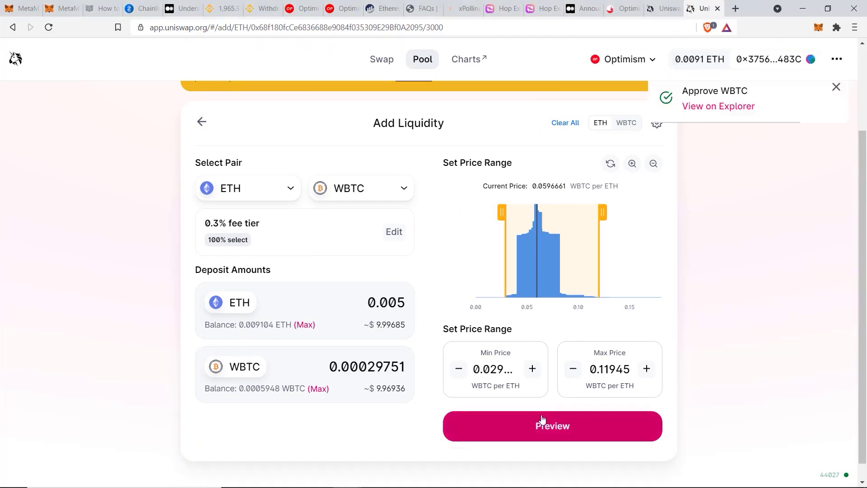
- Add the ETH/WBTC liquidity, confirm in MetaMask, and open the new $19.96 position
left_click(532, 424)
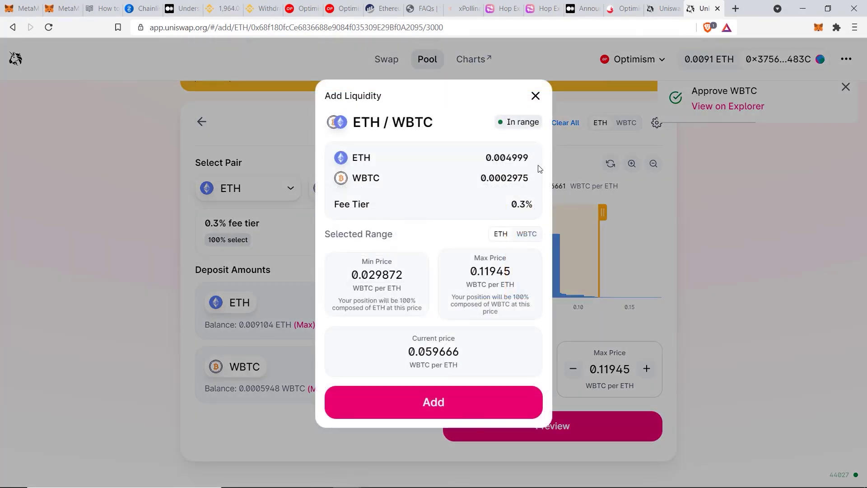
left_click(437, 412)
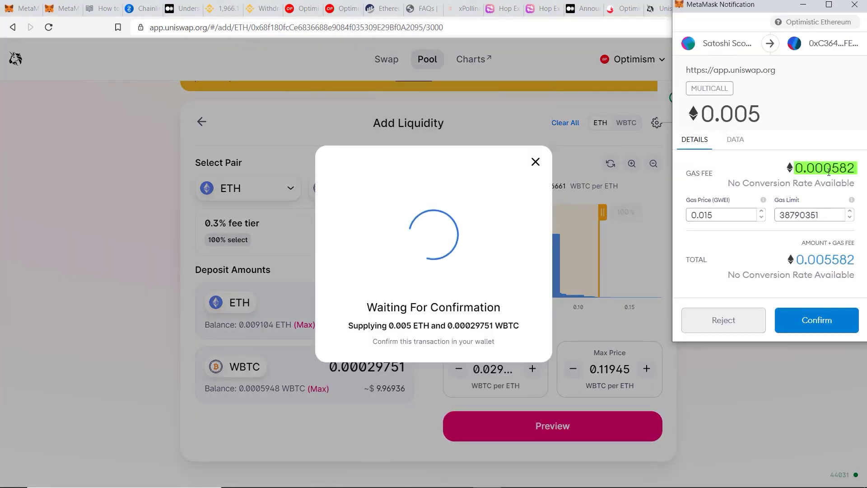
left_click(830, 321)
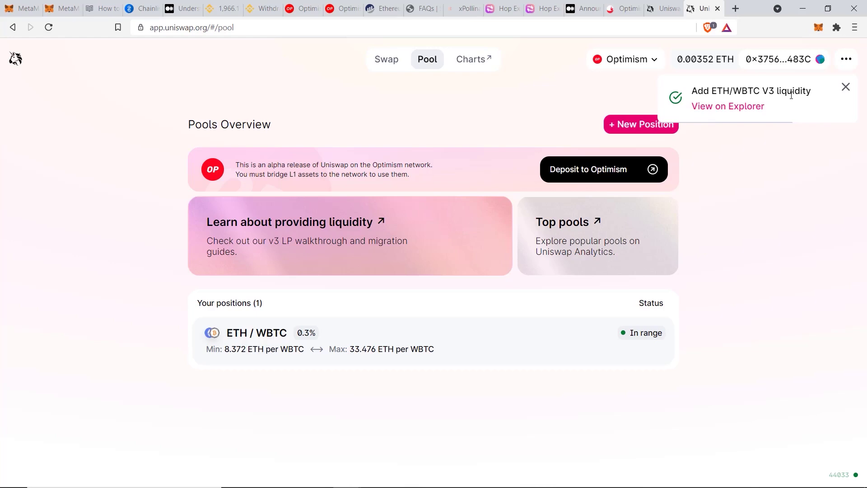
left_click(423, 348)
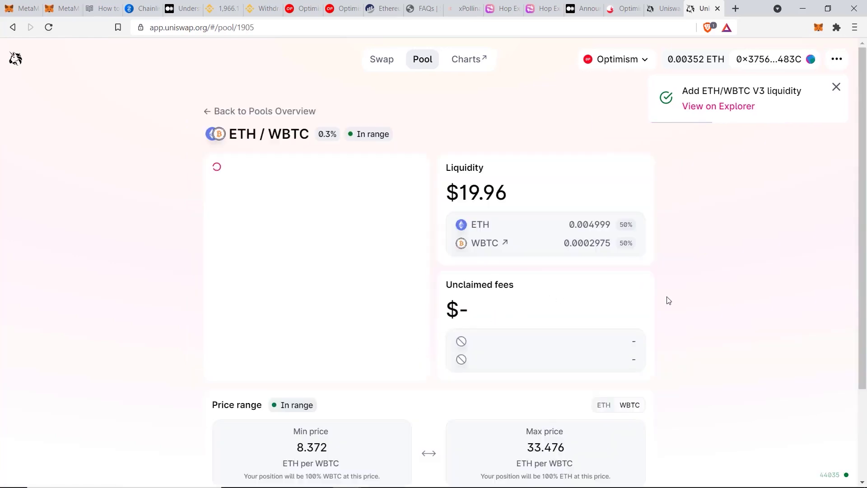
mouse_move(386, 131)
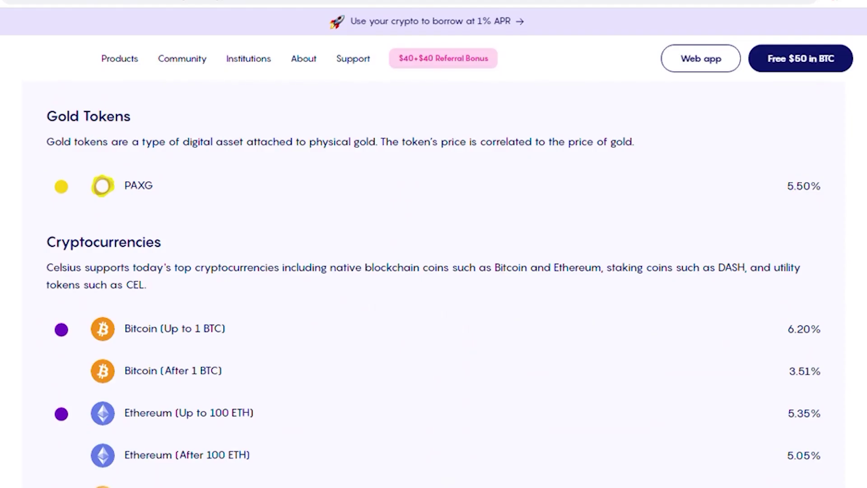
- Scroll through Celsius's Gold Tokens and Cryptocurrencies rate lists down to the lower-yield coins
scroll(433, 280, "down", 2)
scroll(433, 286, "down", 4)
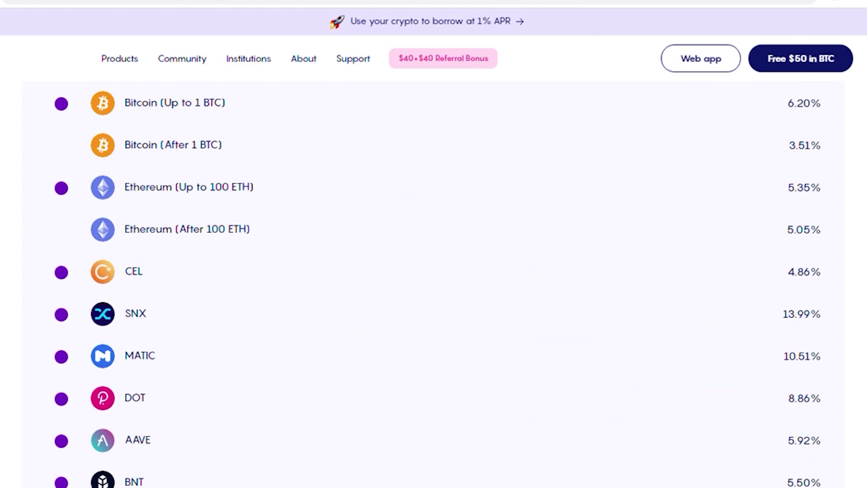
scroll(434, 284, "down", 6)
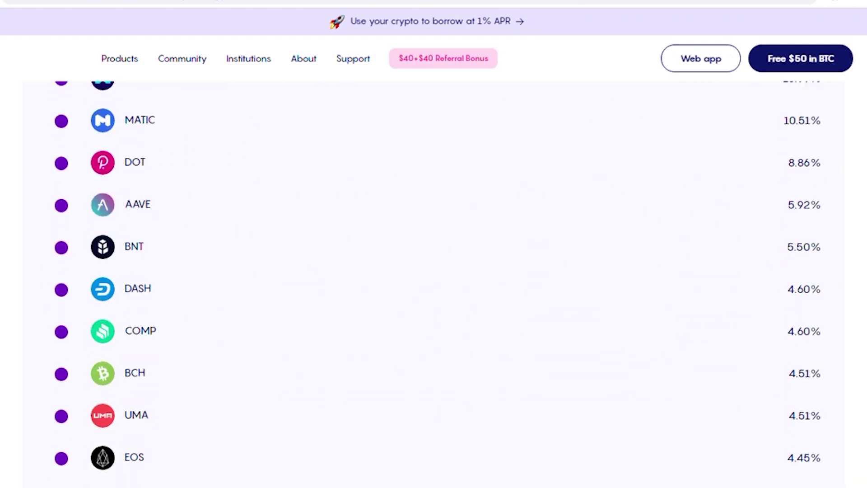
scroll(434, 284, "down", 4)
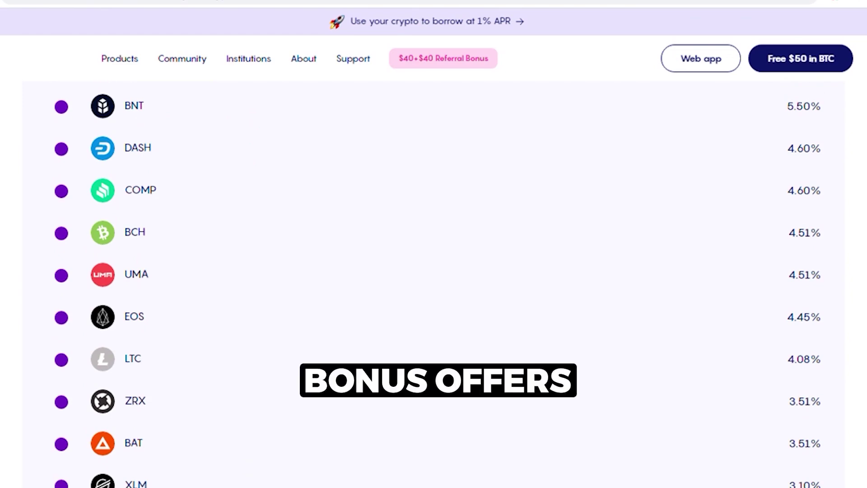
scroll(434, 283, "down", 8)
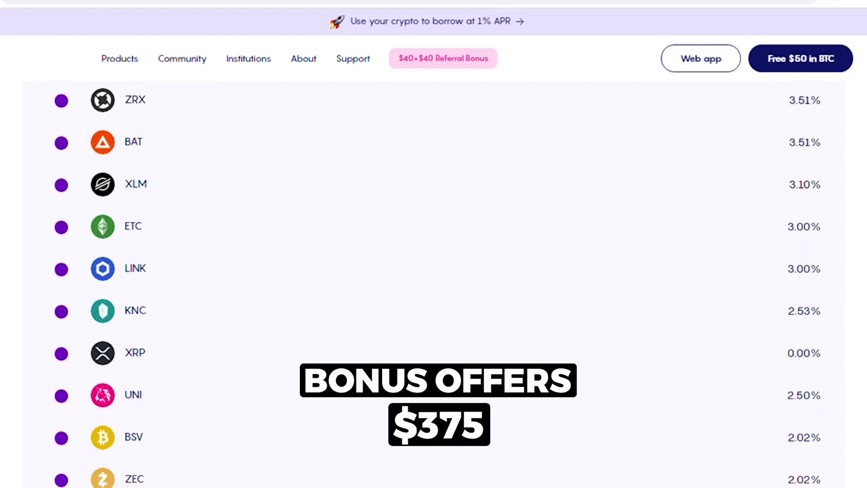
scroll(433, 283, "down", 2)
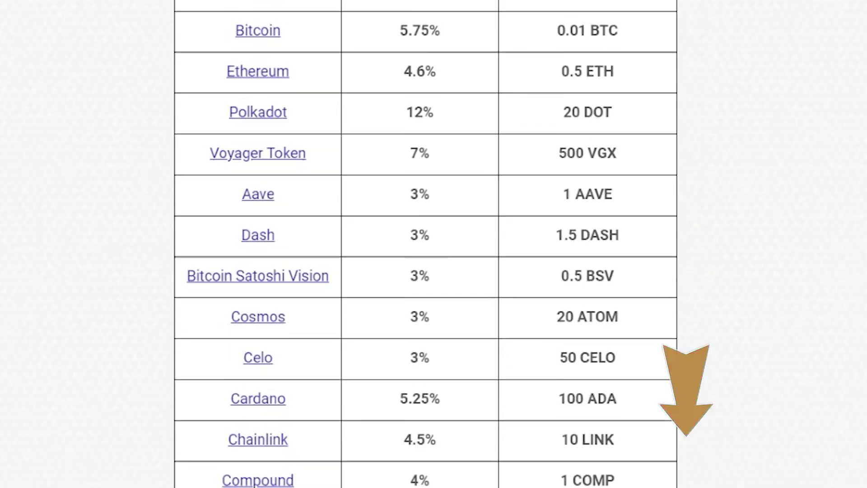
scroll(425, 244, "down", 3)
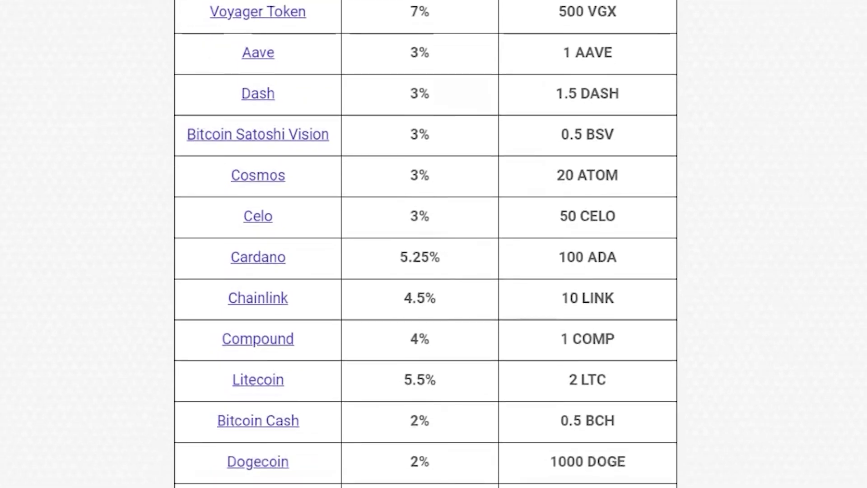
scroll(425, 243, "down", 3)
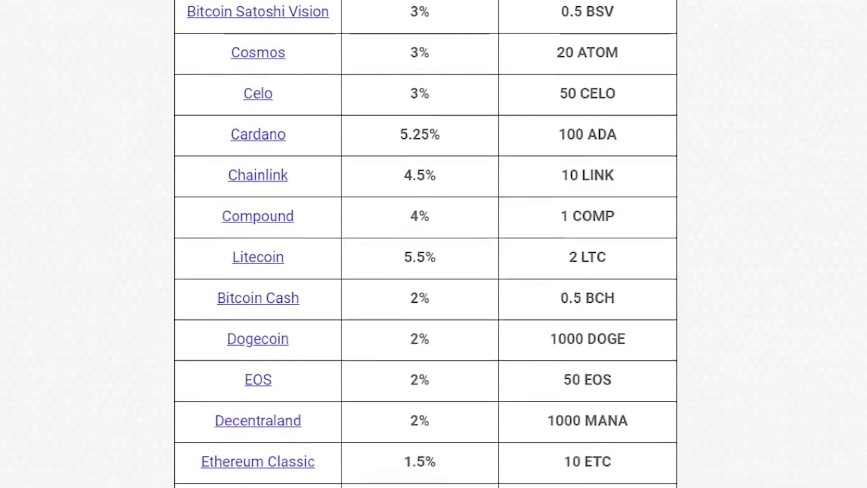
scroll(425, 244, "down", 1)
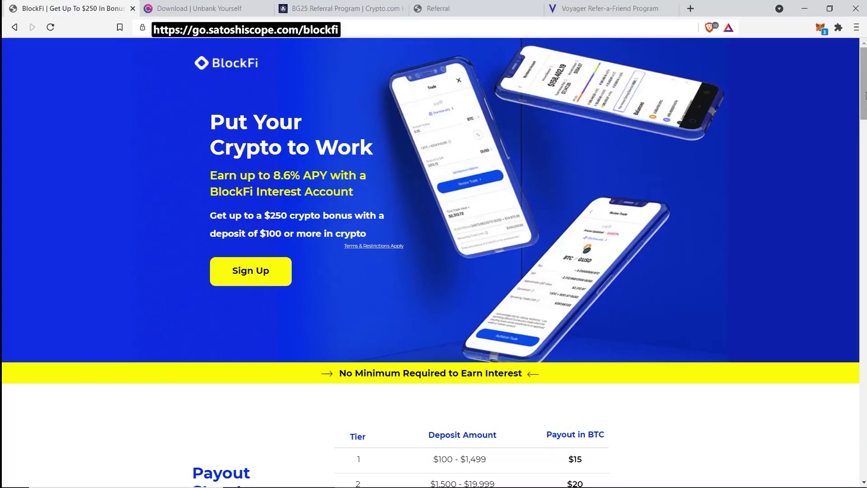
scroll(431, 262, "down", 3)
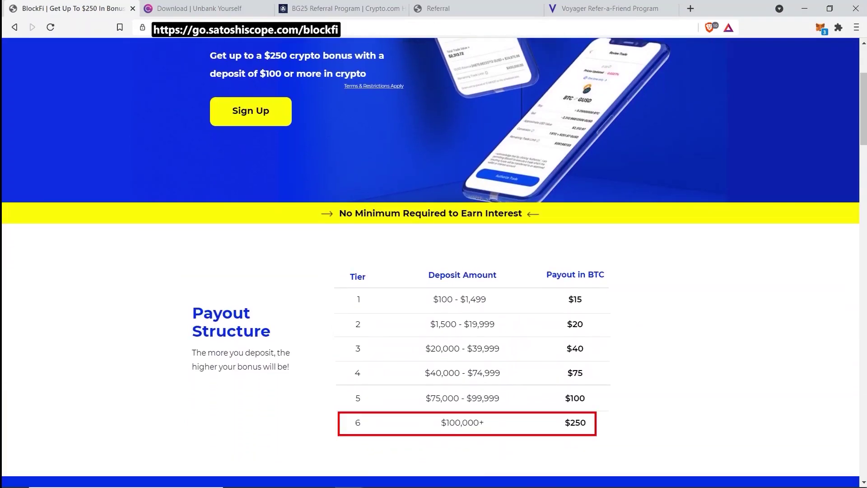
- Cycle through the Celsius, Crypto.com BG25, Ledn, Voyager and BlockFi referral tabs
left_click(220, 10)
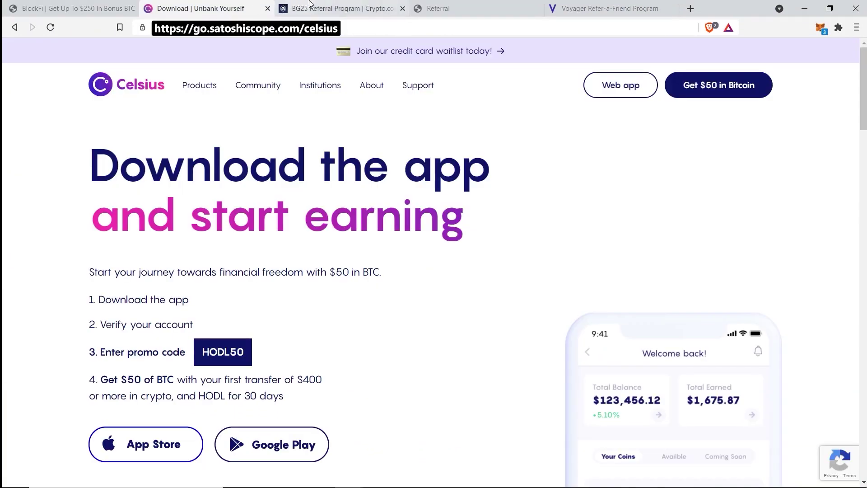
left_click(338, 9)
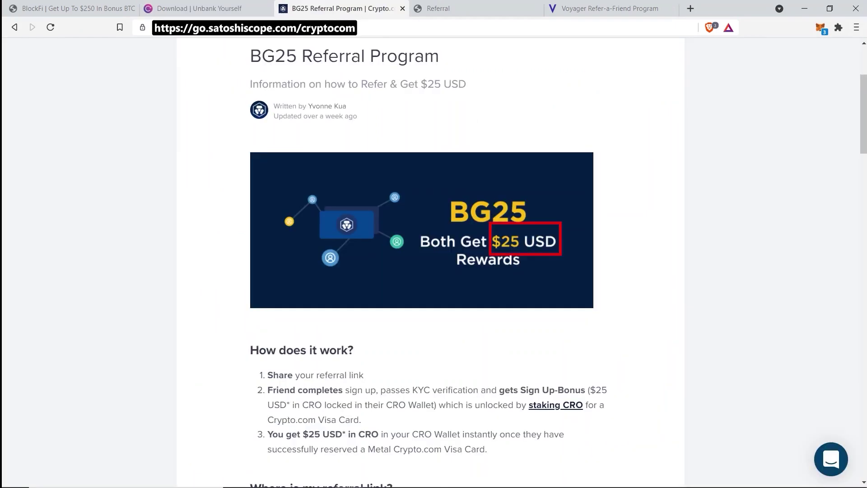
key("ctrl+Tab")
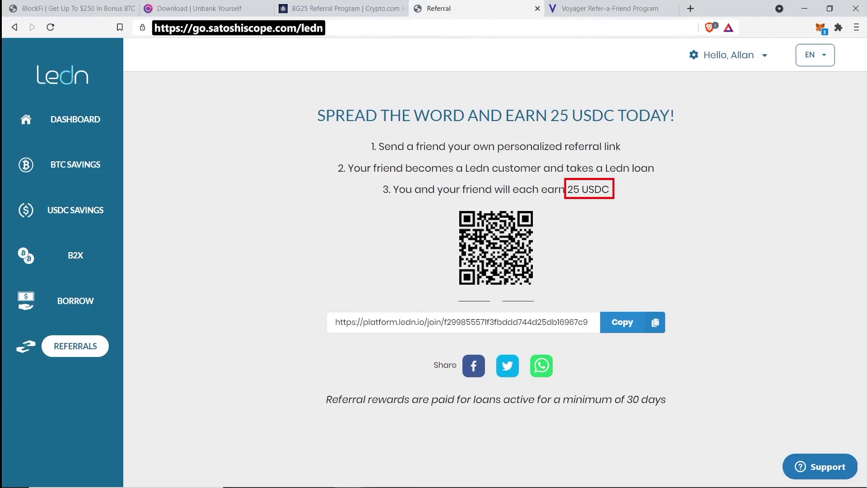
key("ctrl+Tab")
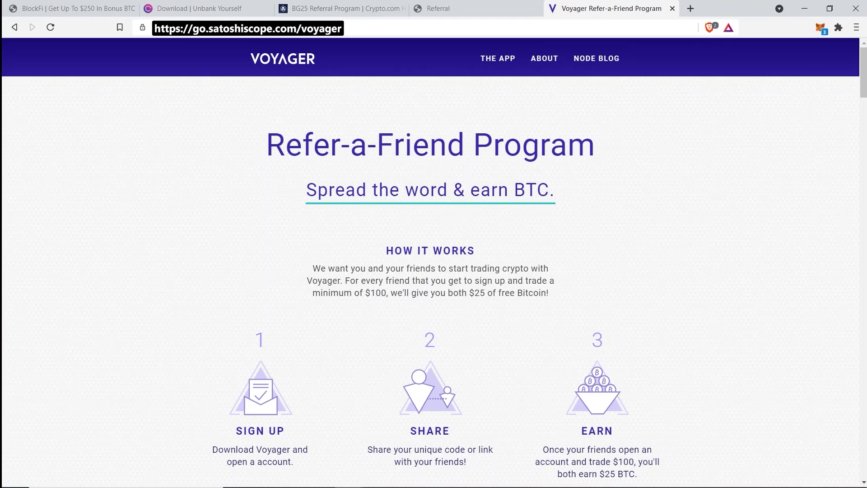
key("ctrl+Tab")
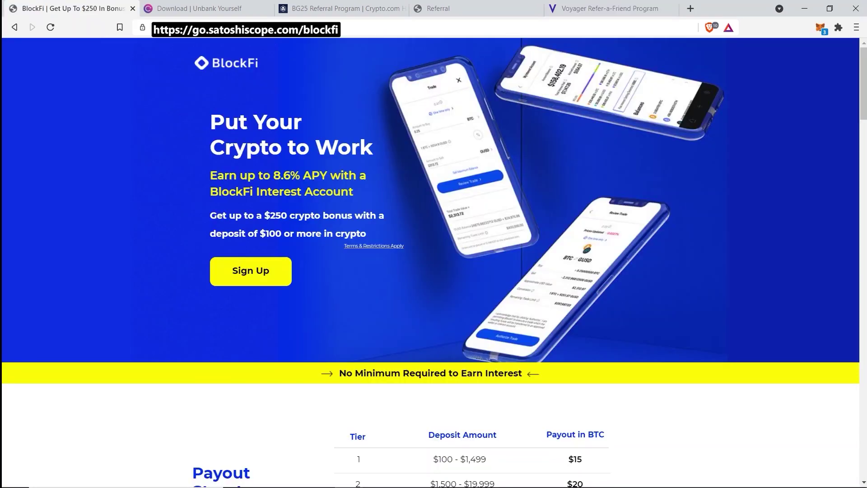
key("ctrl+Tab")
key("ctrl+Tab")
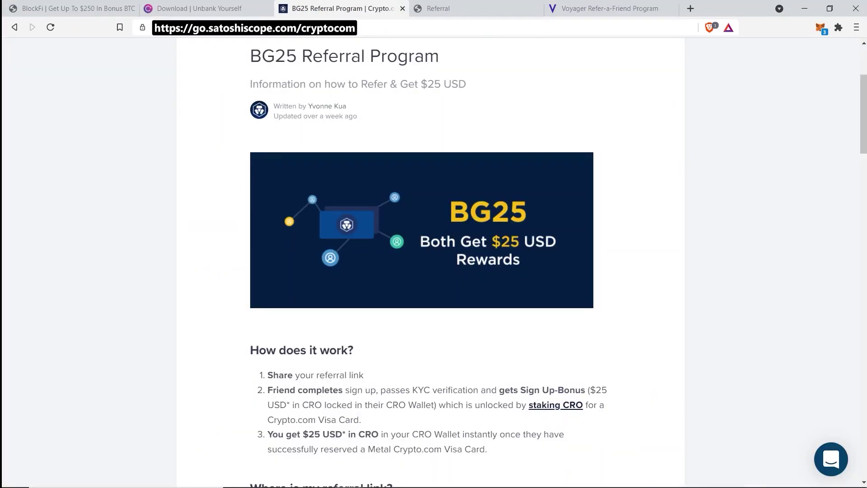
key("ctrl+Tab")
key("ctrl+Tab")
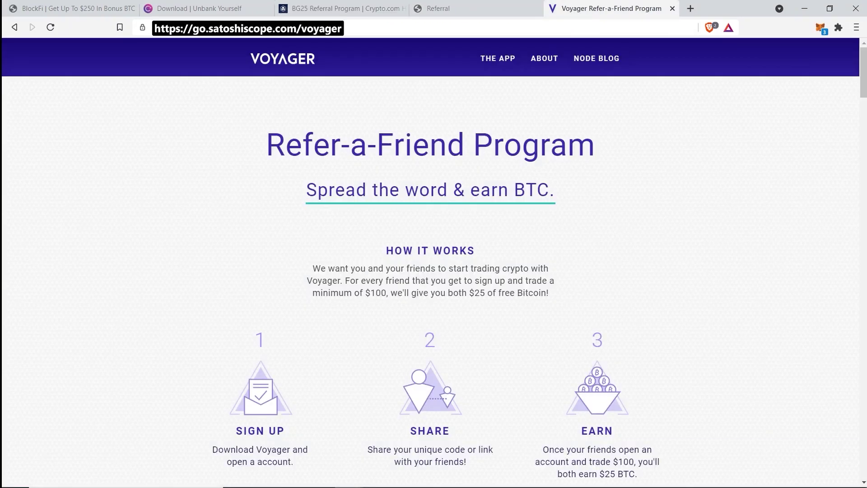